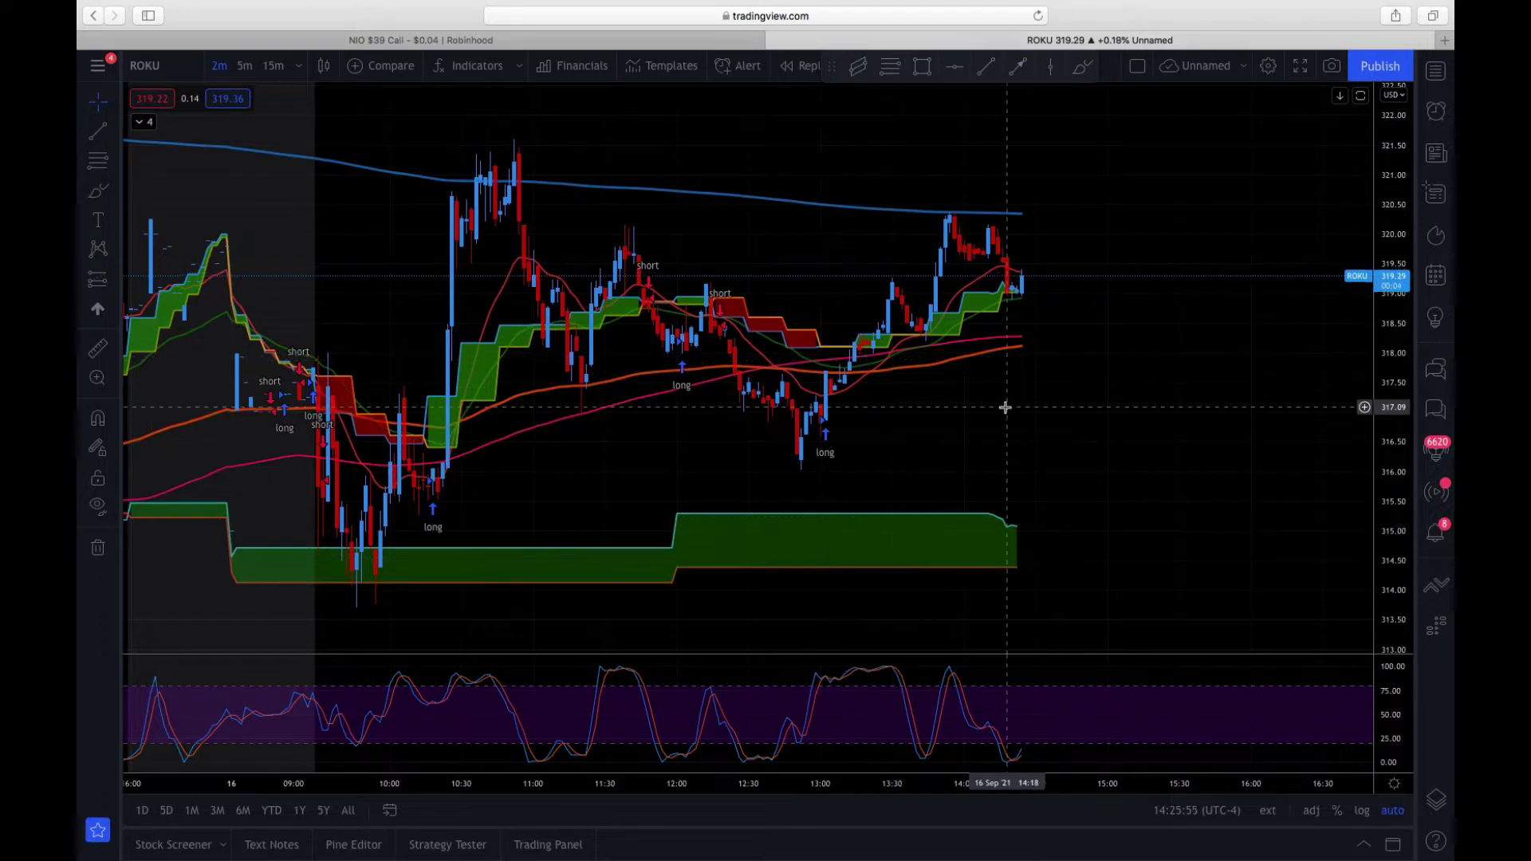
# Zoom the ROKU 2-minute chart out until the previous two trading days are visible
pyautogui.scroll(-6, 1005, 407)
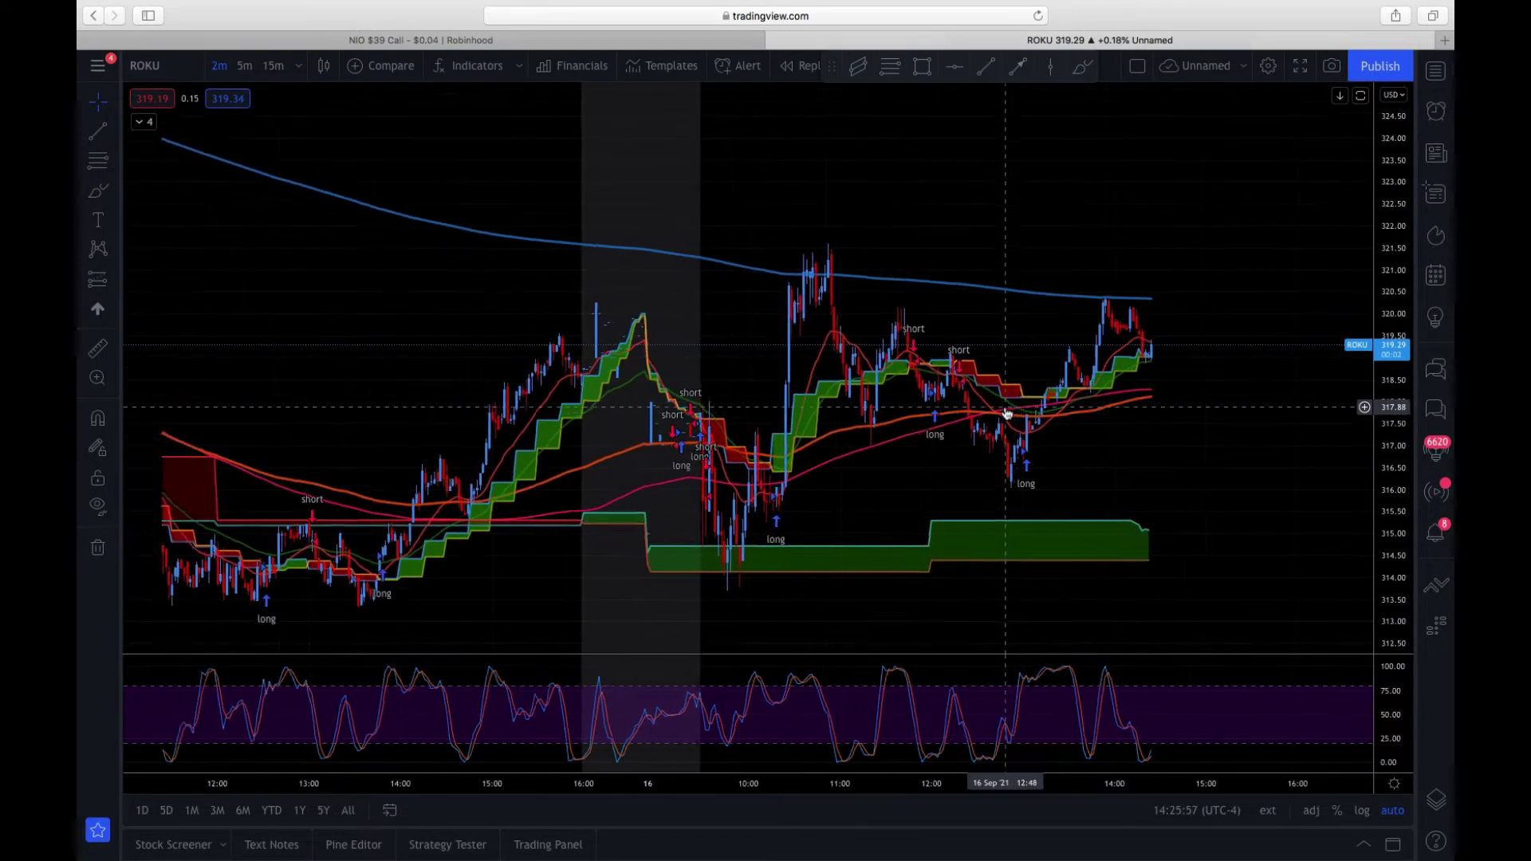
pyautogui.scroll(-4, 1007, 413)
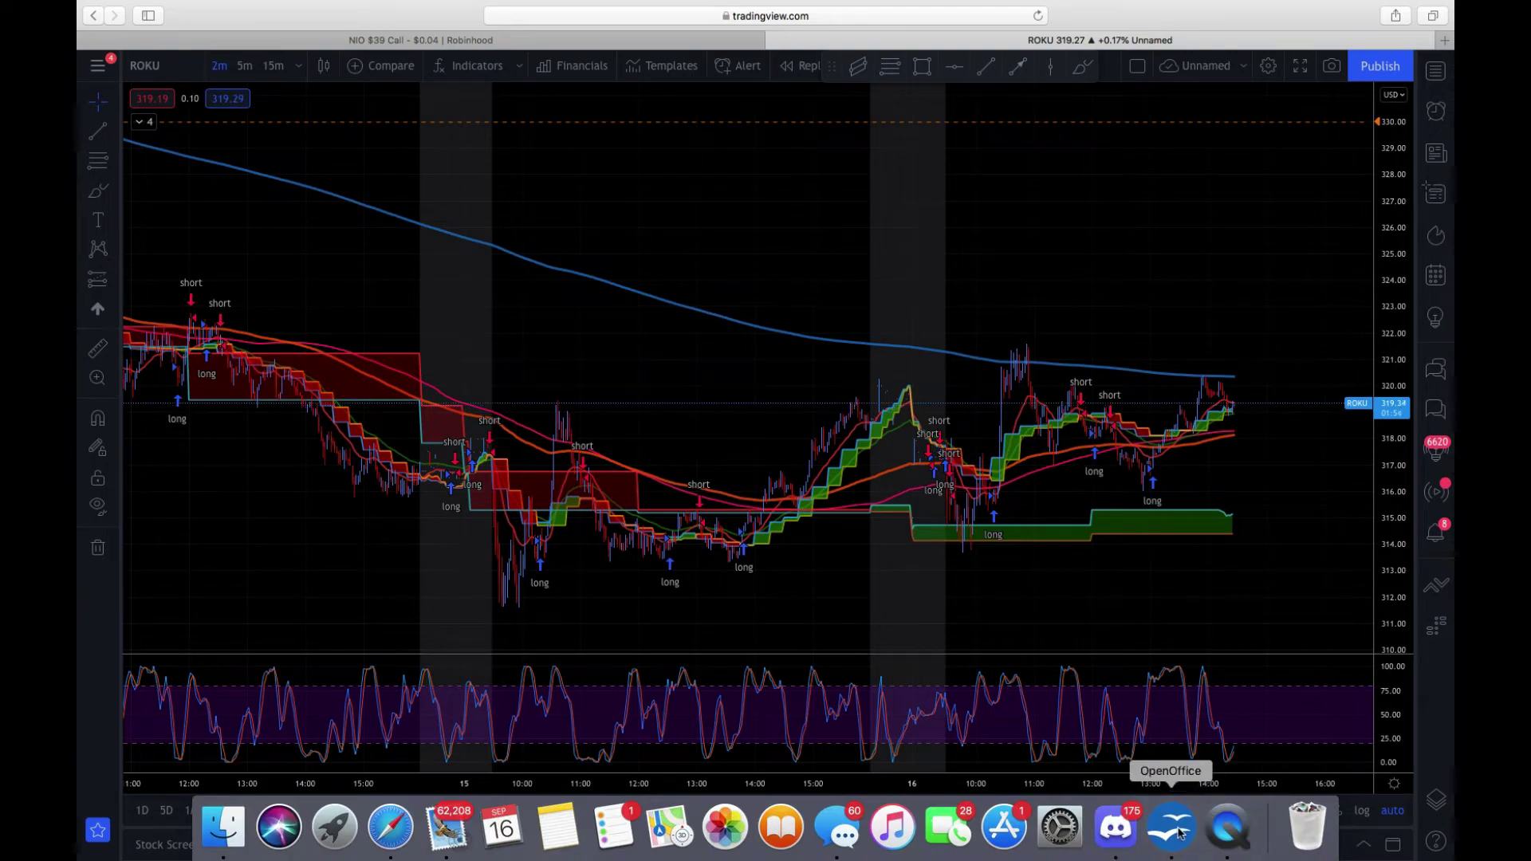
# Show the ROKU TRADE.ods option trade log in OpenOffice Calc
pyautogui.click(1171, 827)
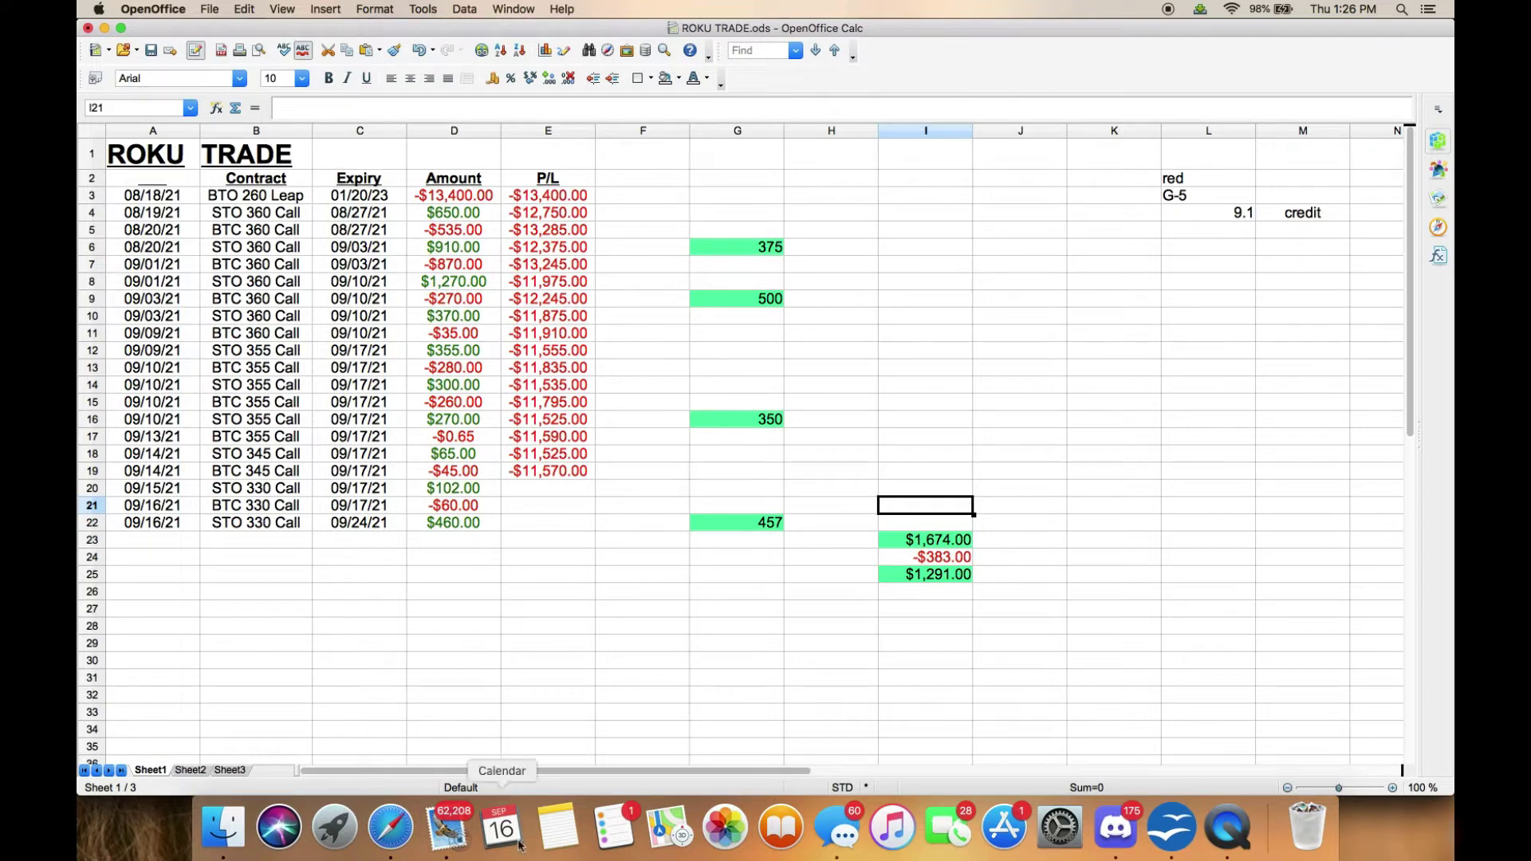
# Return to TradingView and switch the ROKU chart to 15-minute bars
pyautogui.click(390, 827)
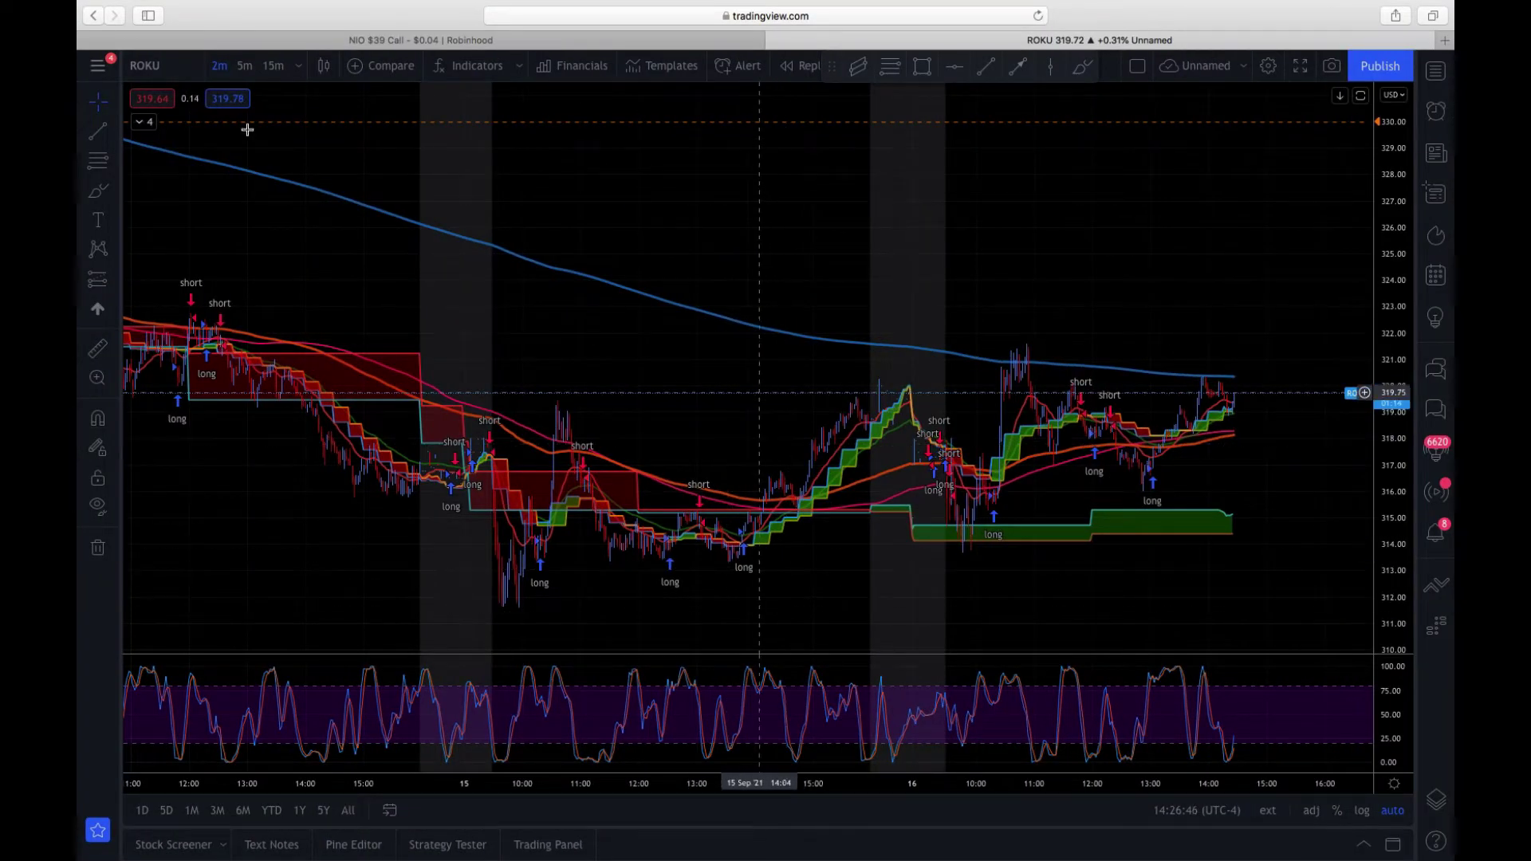
pyautogui.click(272, 67)
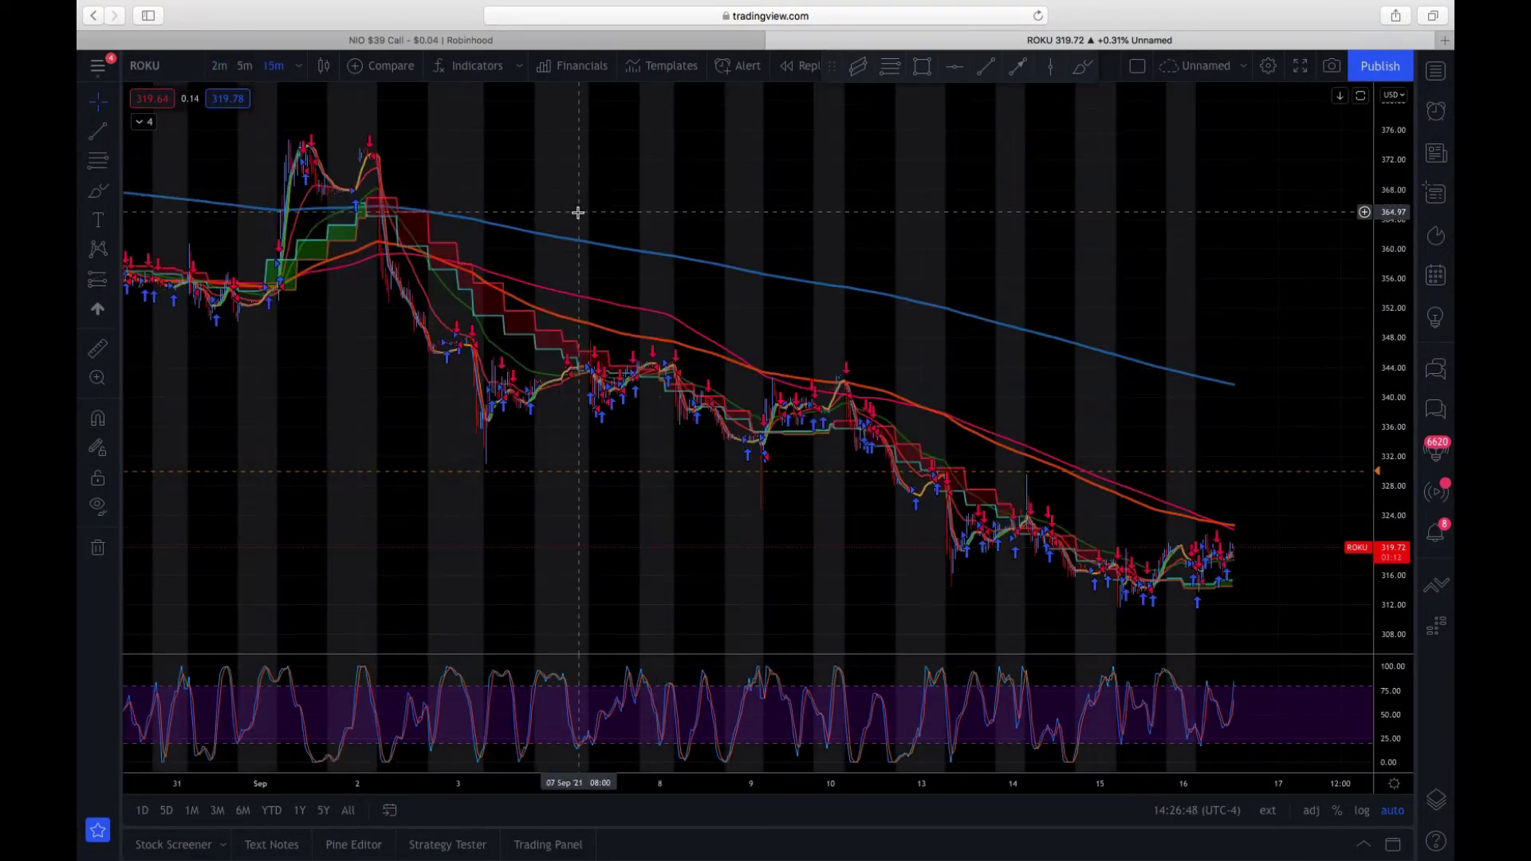
pyautogui.hscroll(-5, 669, 266)
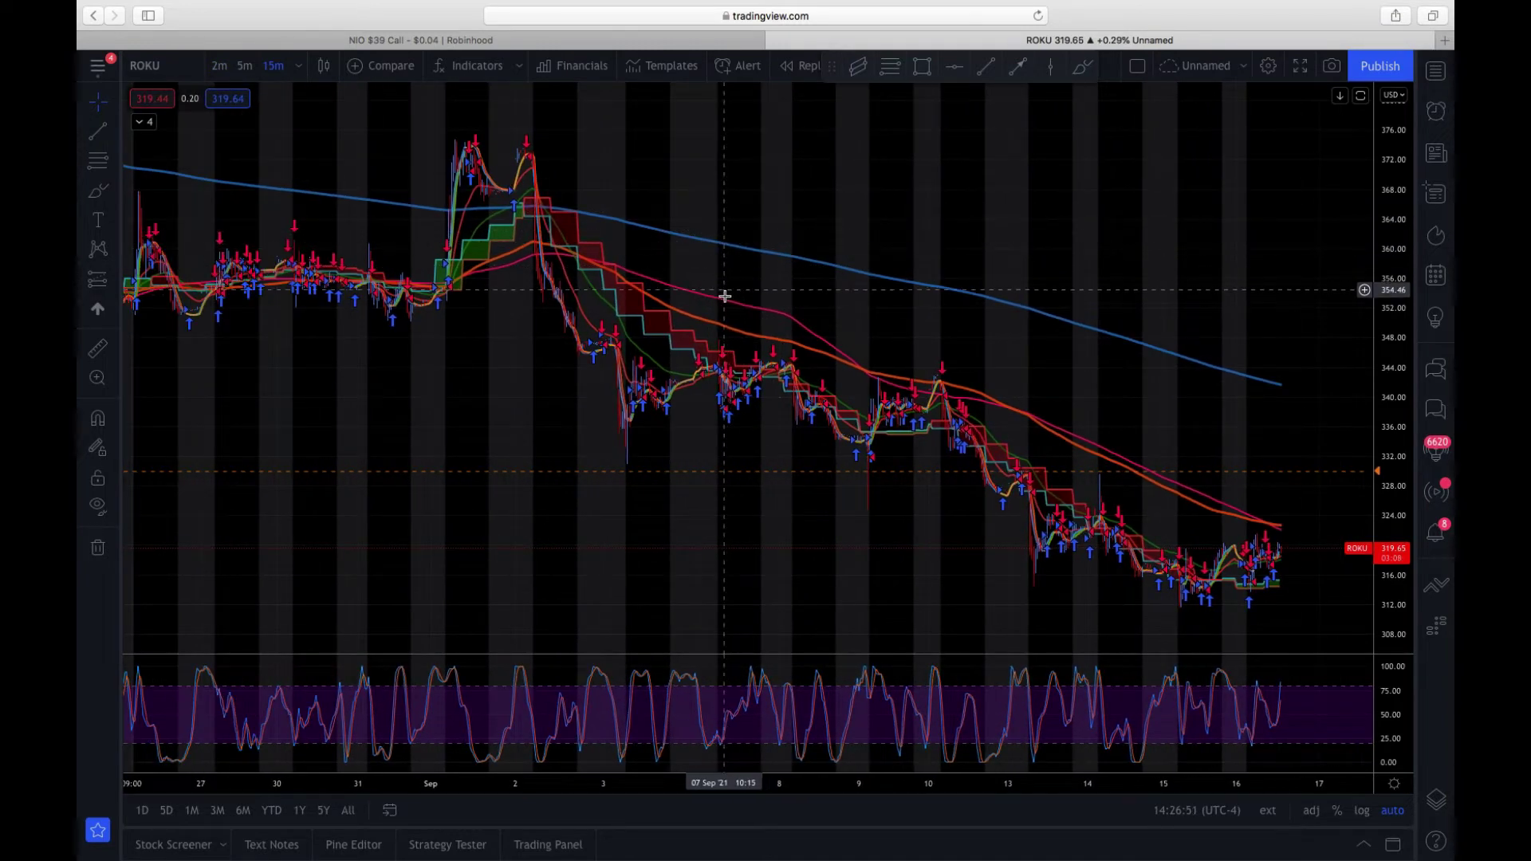
# Draw a horizontal price line at 350.81 on the 15-minute chart
pyautogui.click(956, 70)
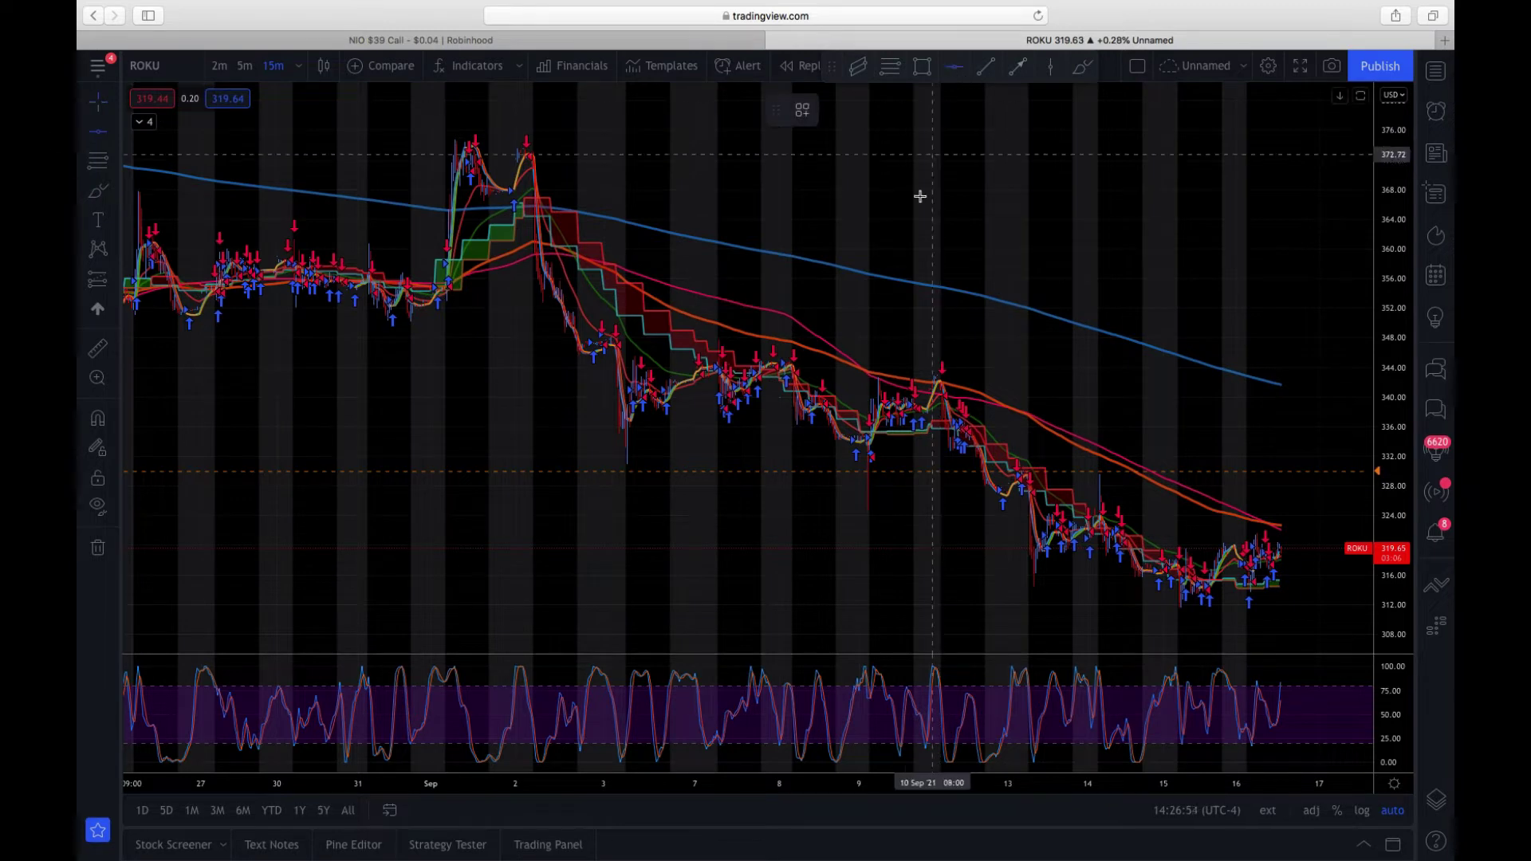
pyautogui.click(878, 315)
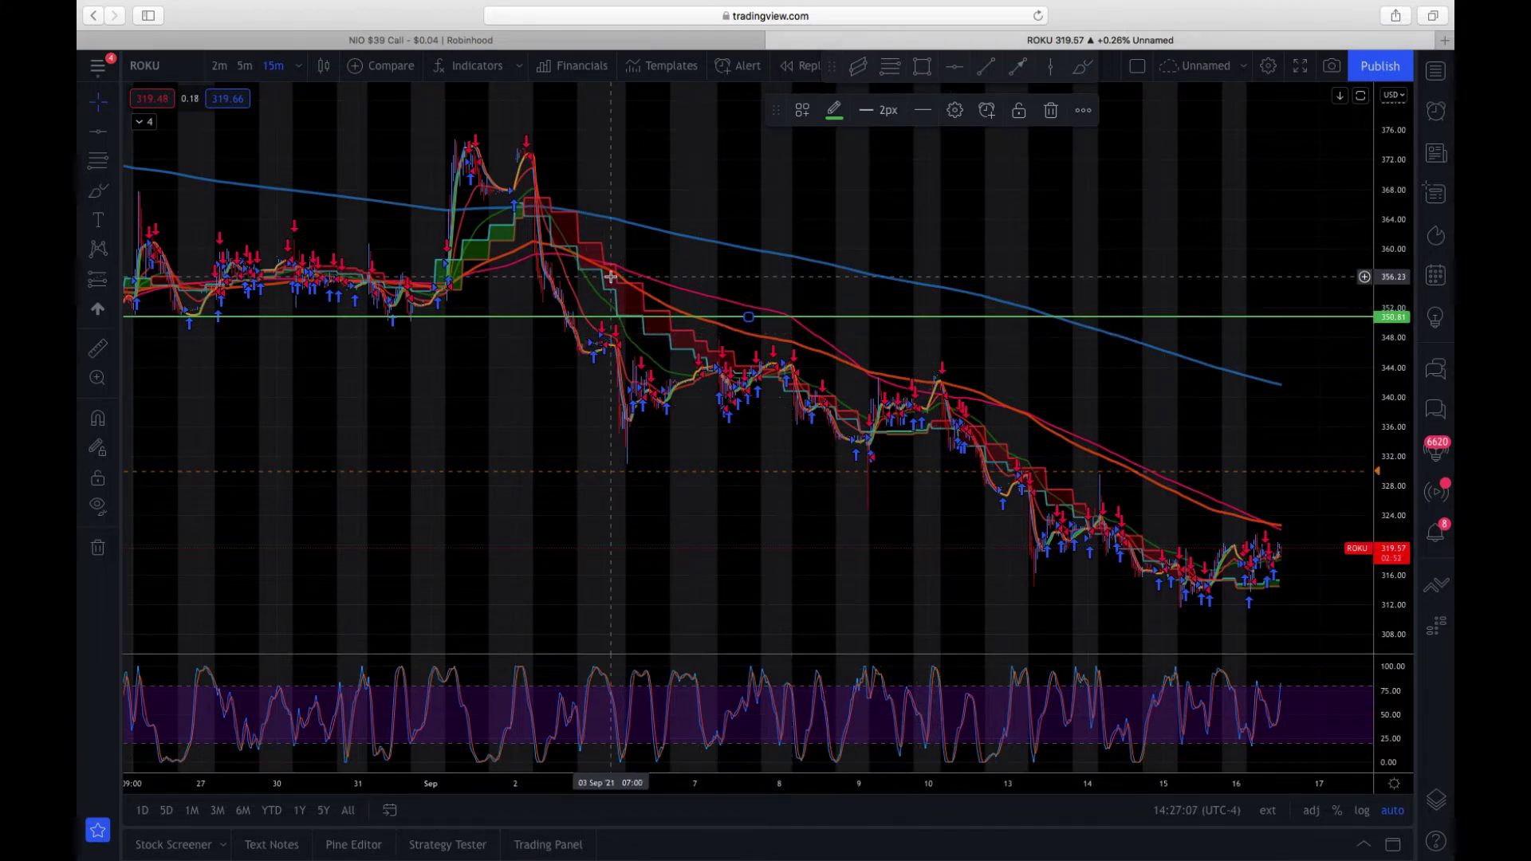
pyautogui.scroll(-5, 610, 276)
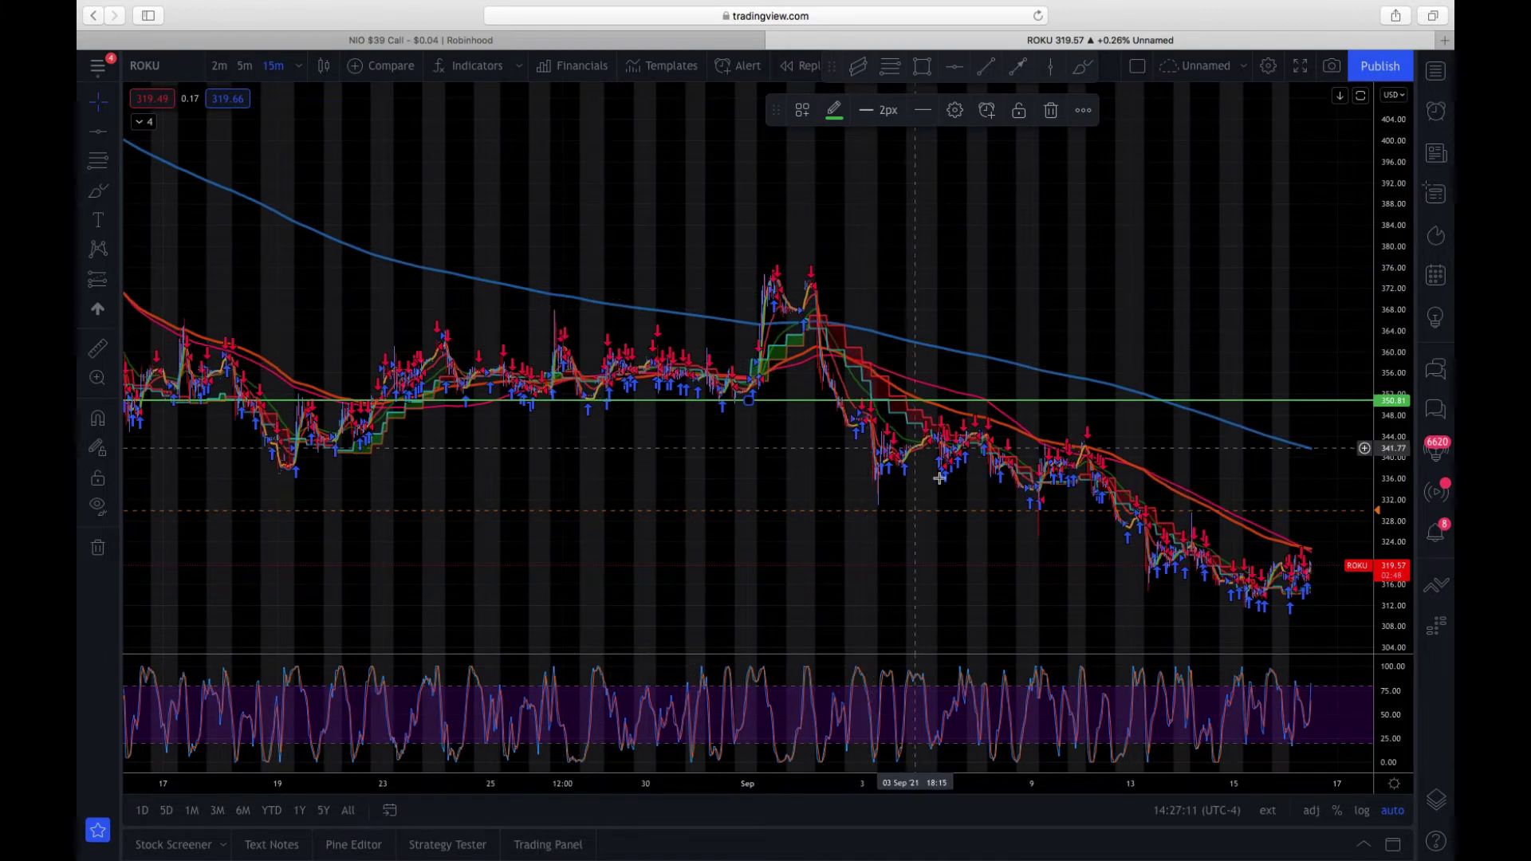
pyautogui.scroll(4, 944, 352)
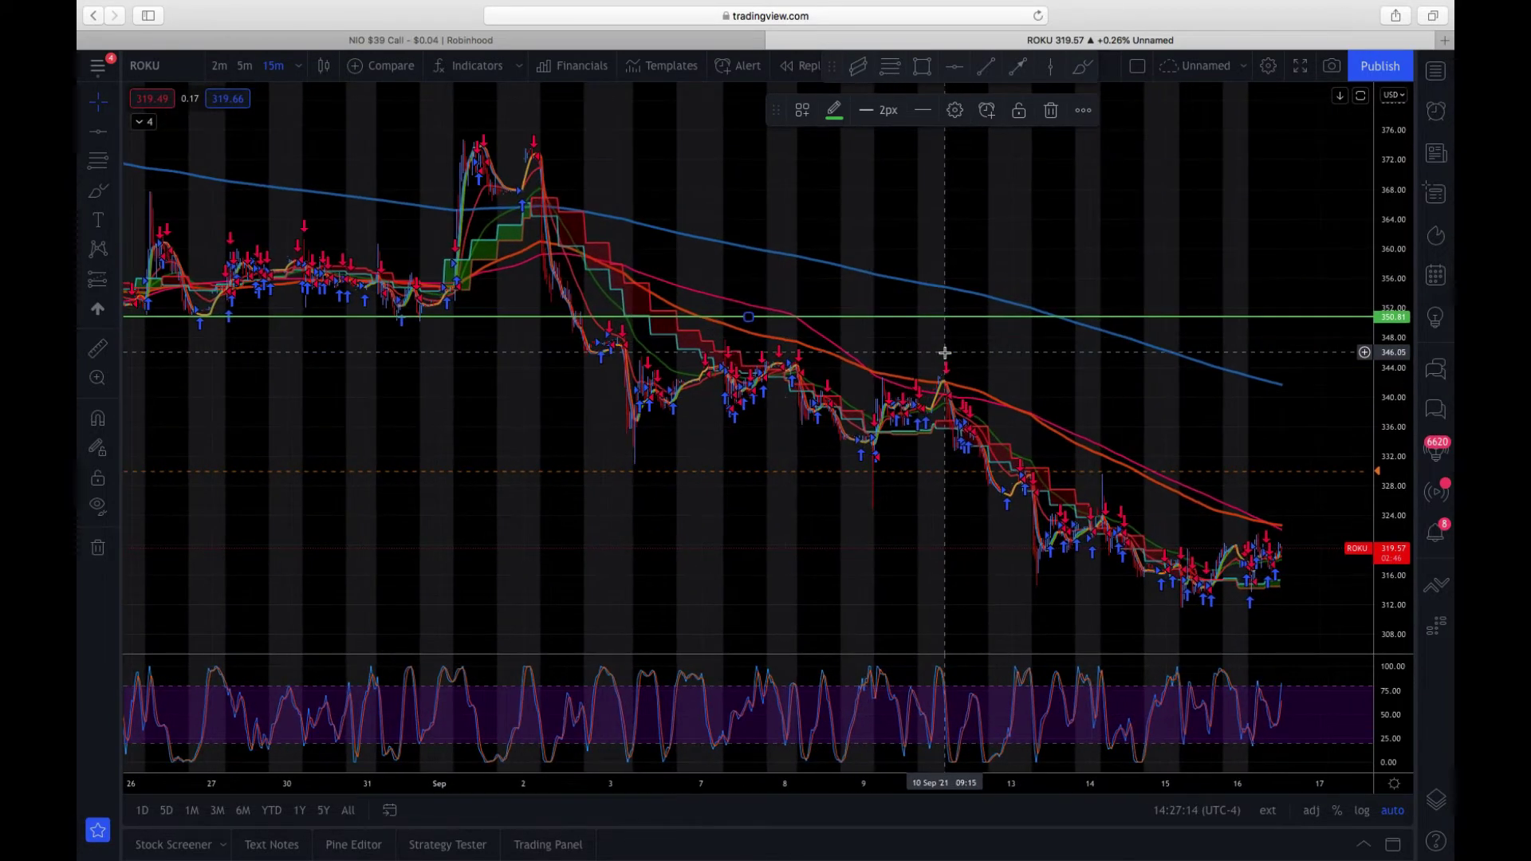
pyautogui.scroll(1, 944, 353)
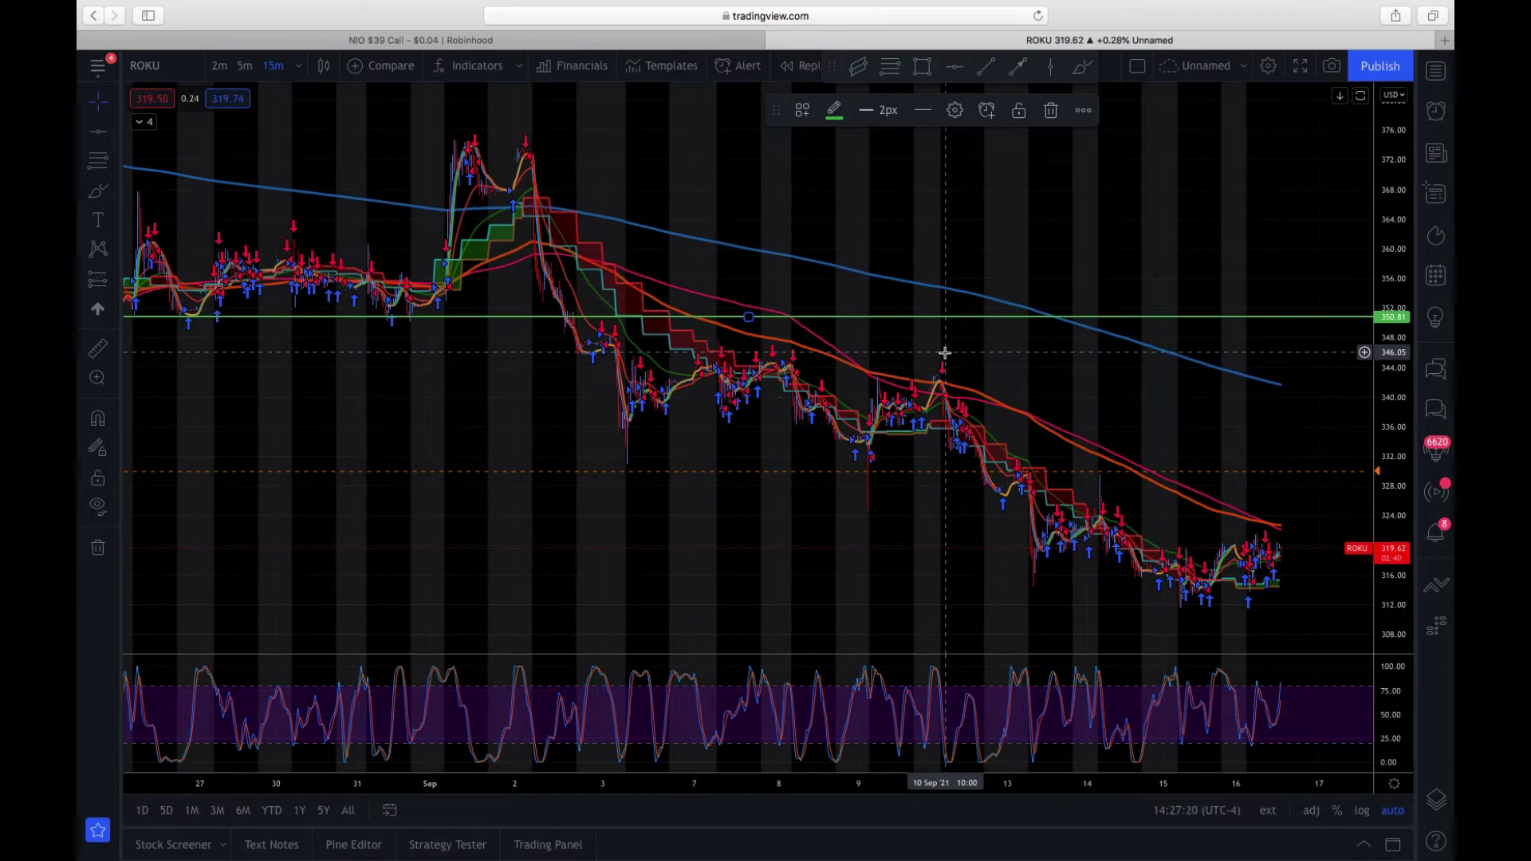
# Switch the ROKU chart to the 1-day interval
pyautogui.click(301, 67)
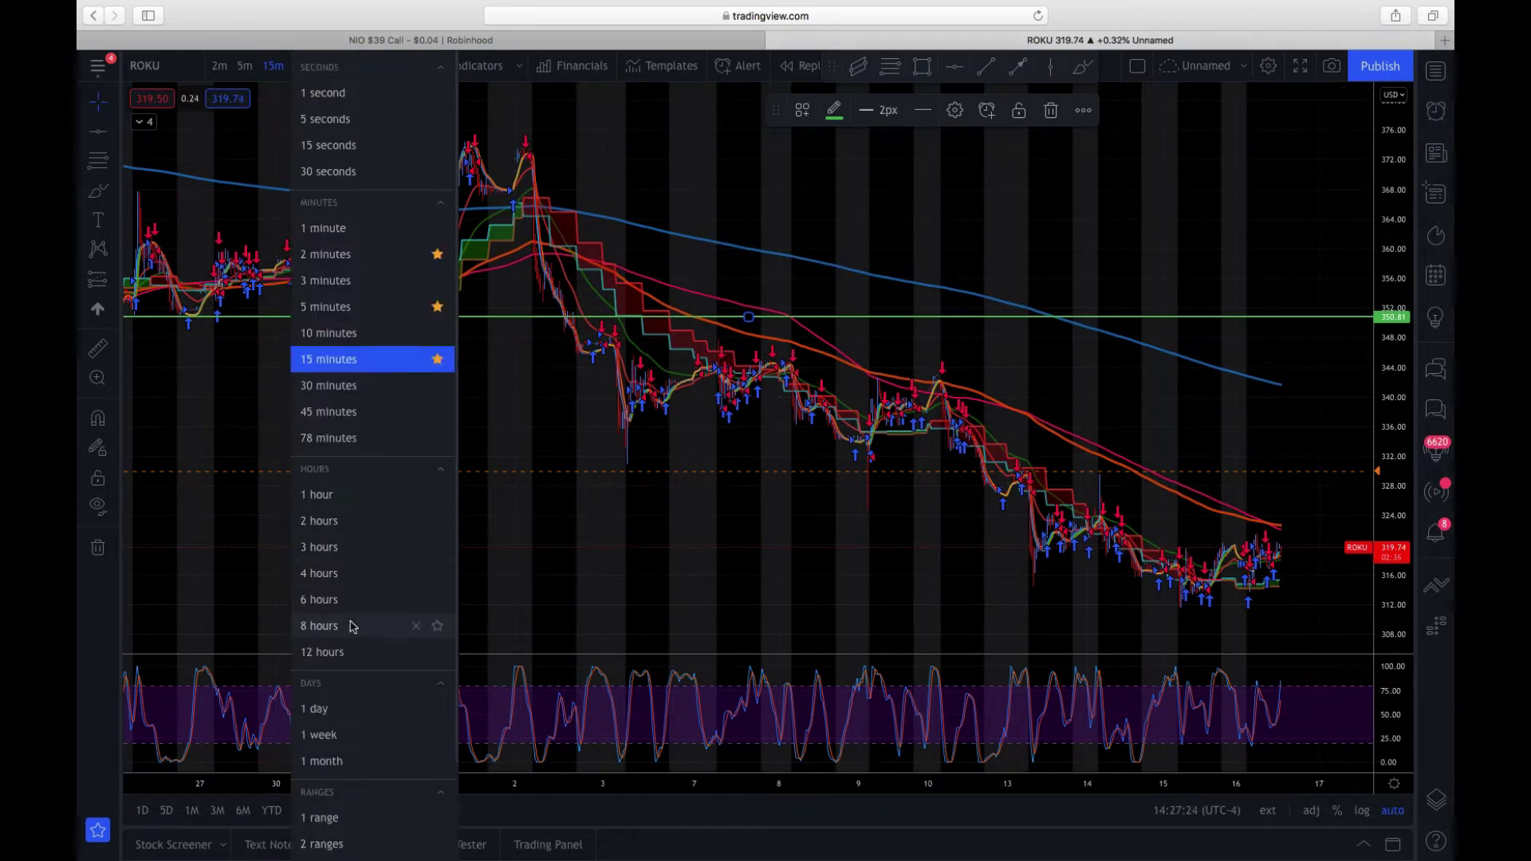
pyautogui.click(351, 709)
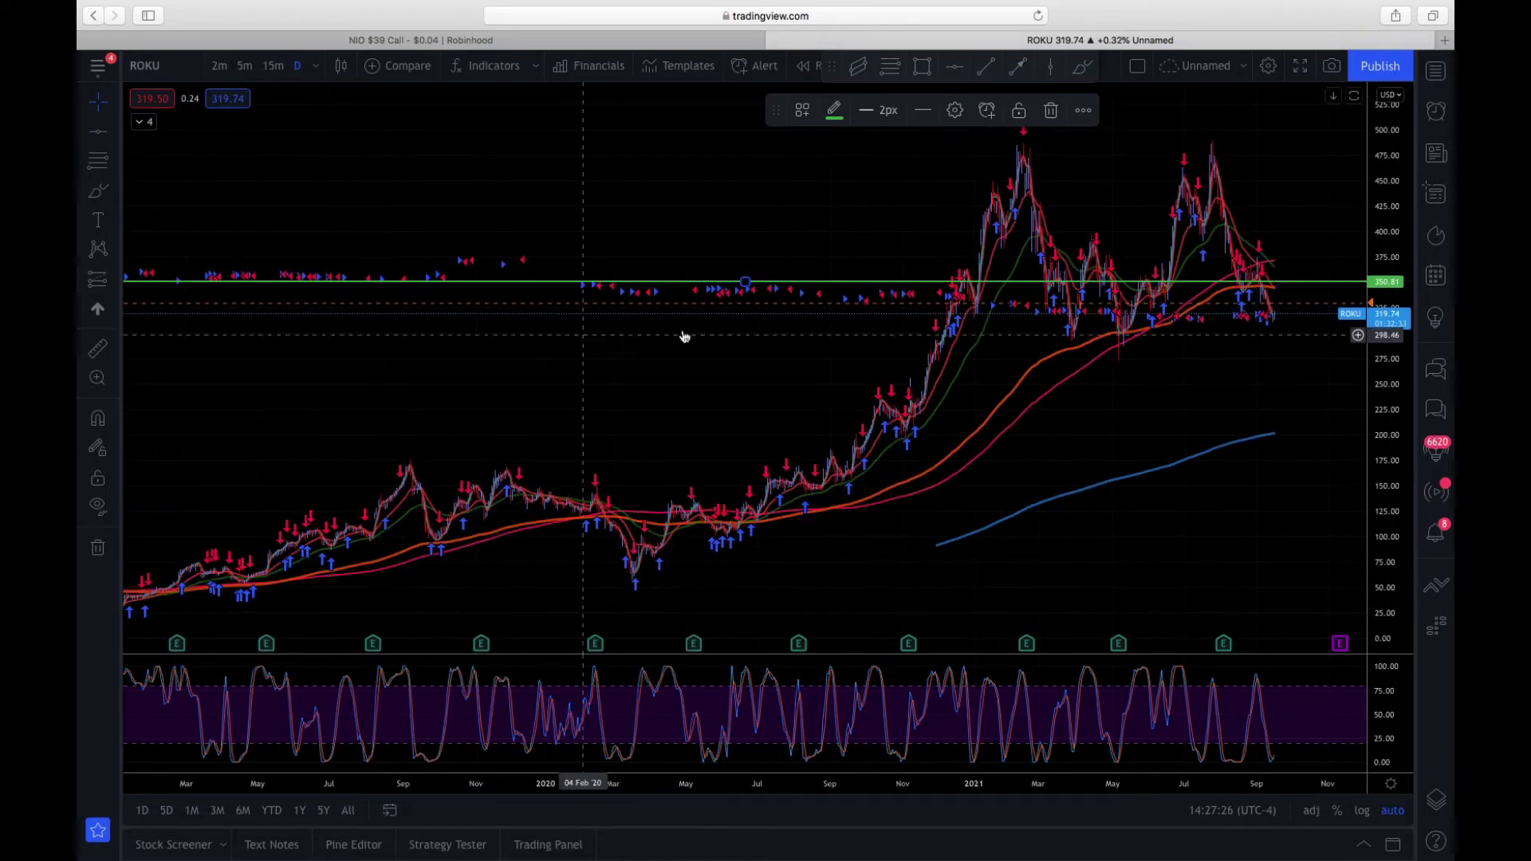
pyautogui.scroll(-3, 750, 405)
pyautogui.scroll(5, 751, 406)
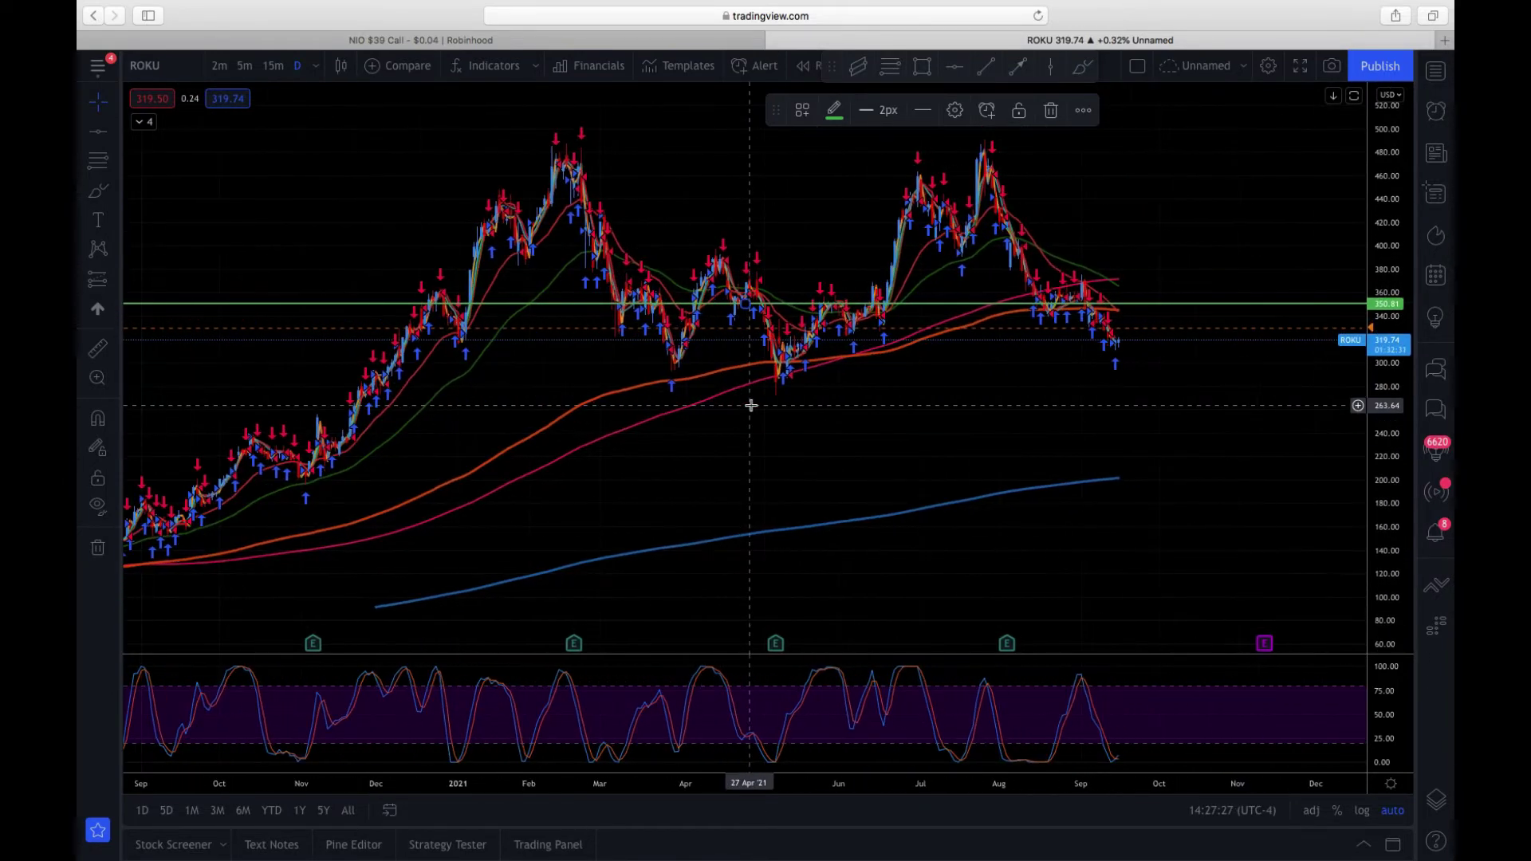
# Hide both killer cloud indicators, leaving the EMAs and the 350.81 line
pyautogui.click(142, 122)
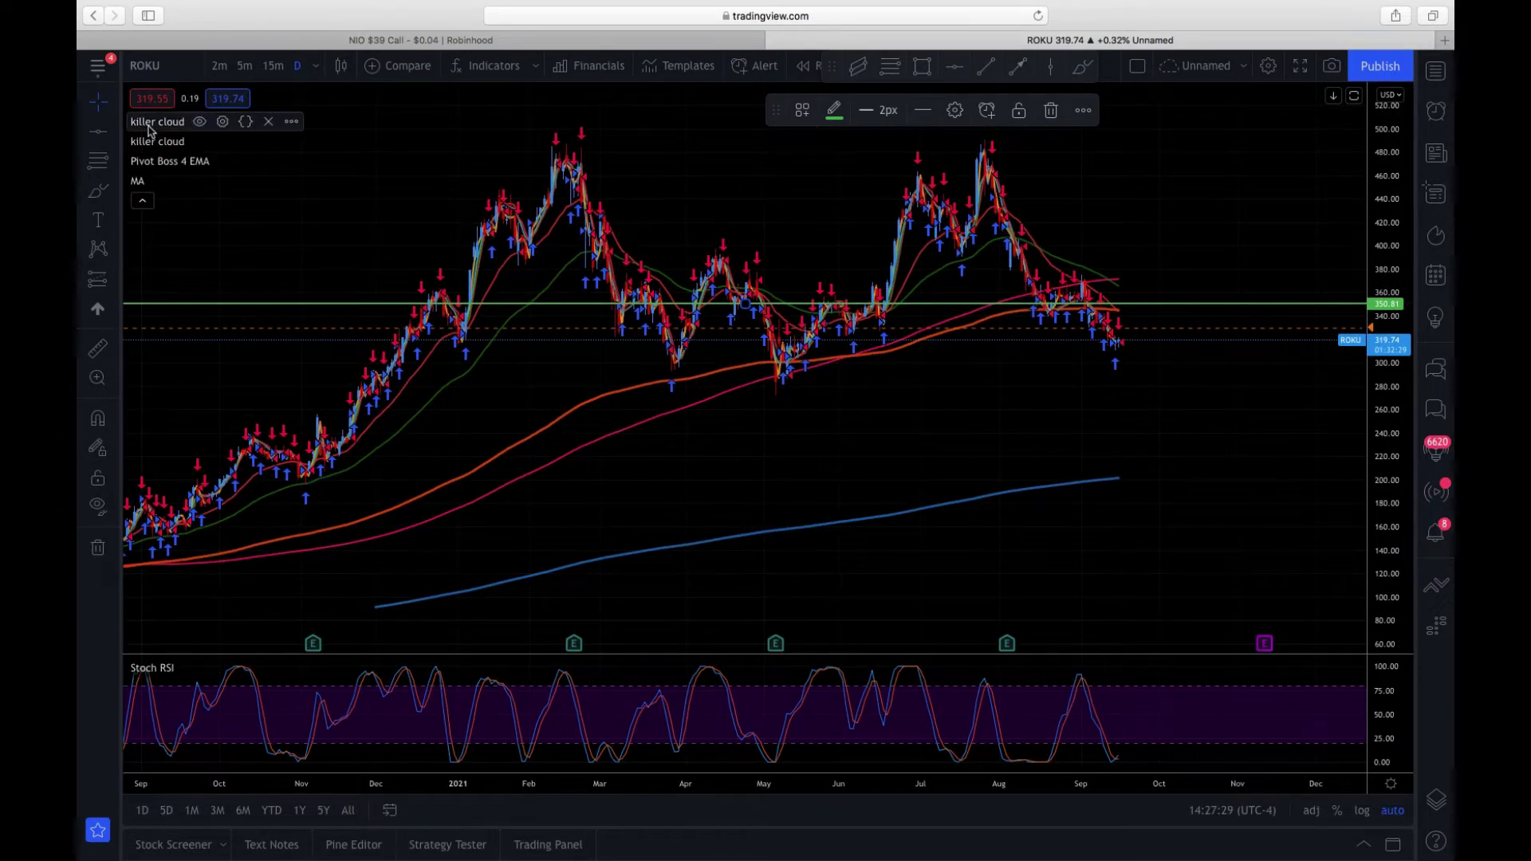
pyautogui.click(200, 121)
pyautogui.click(199, 141)
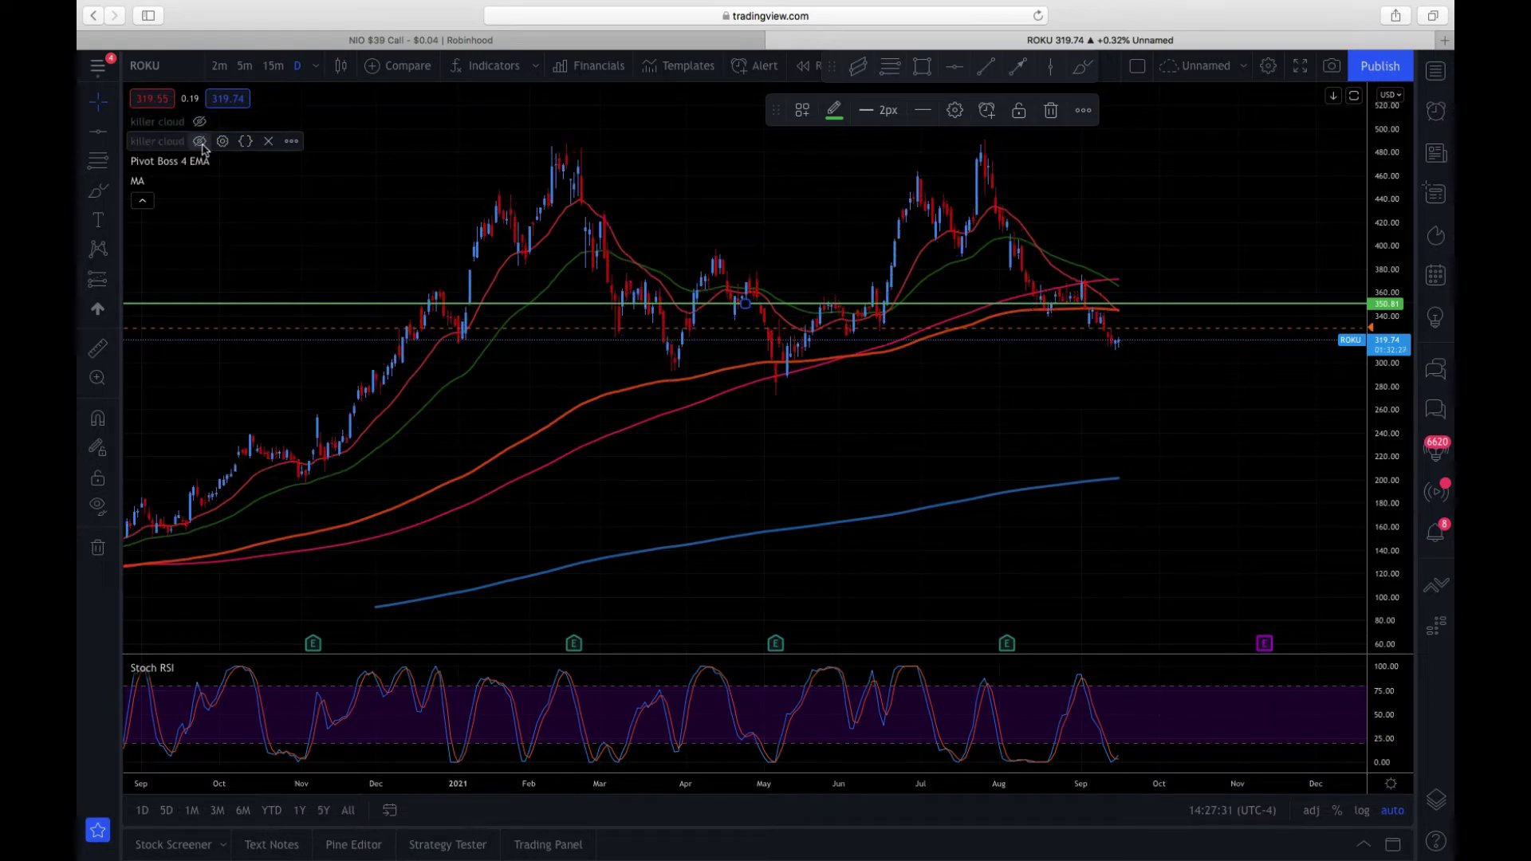
pyautogui.click(142, 201)
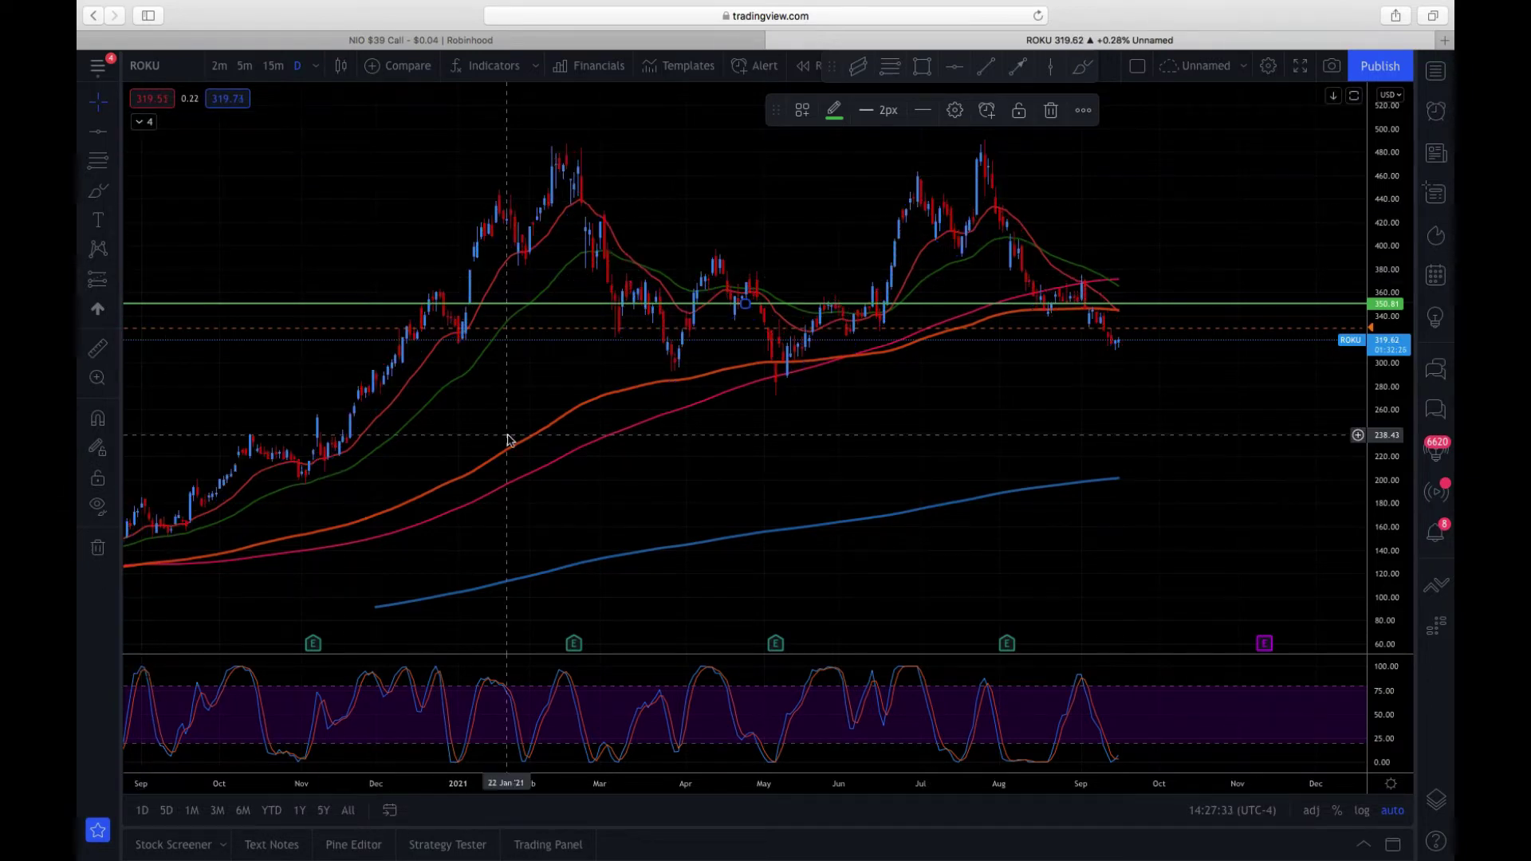
pyautogui.scroll(5, 790, 519)
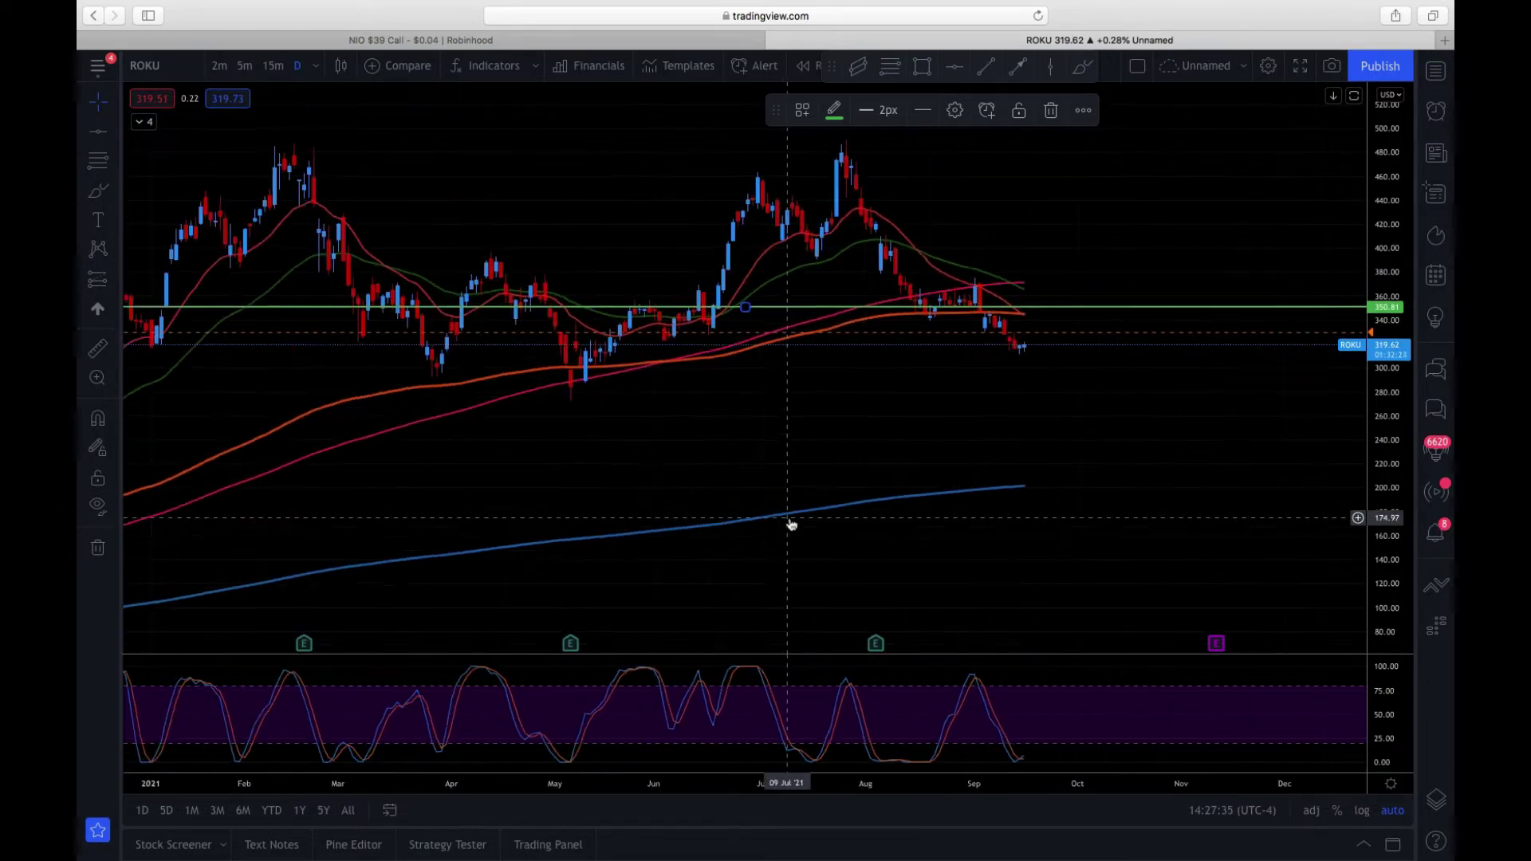
pyautogui.hscroll(-6, 652, 475)
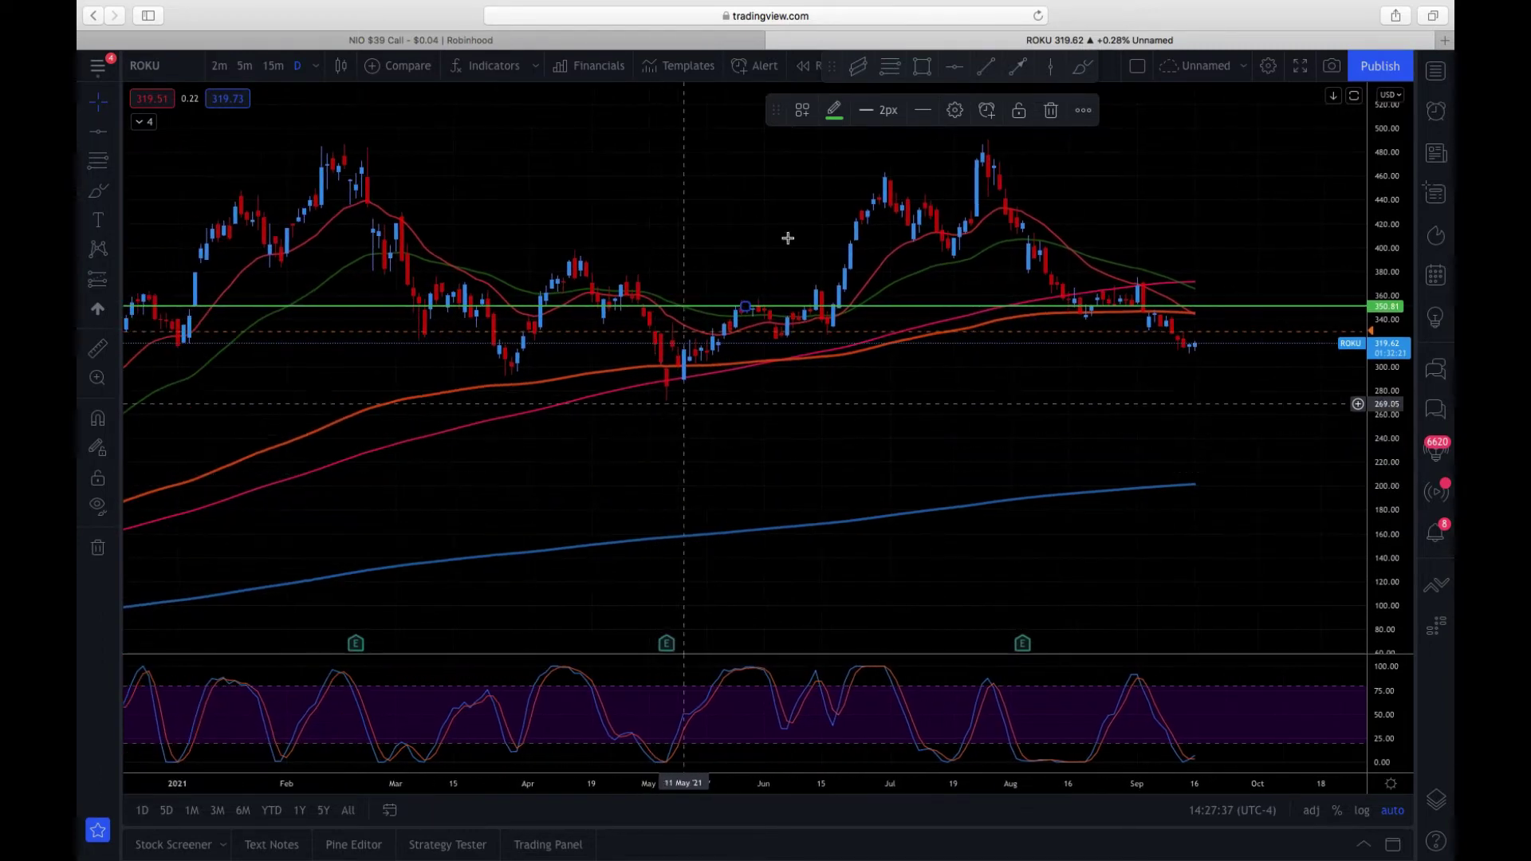
# Add a second horizontal line at 300.00 below the 350.81 level
pyautogui.click(924, 111)
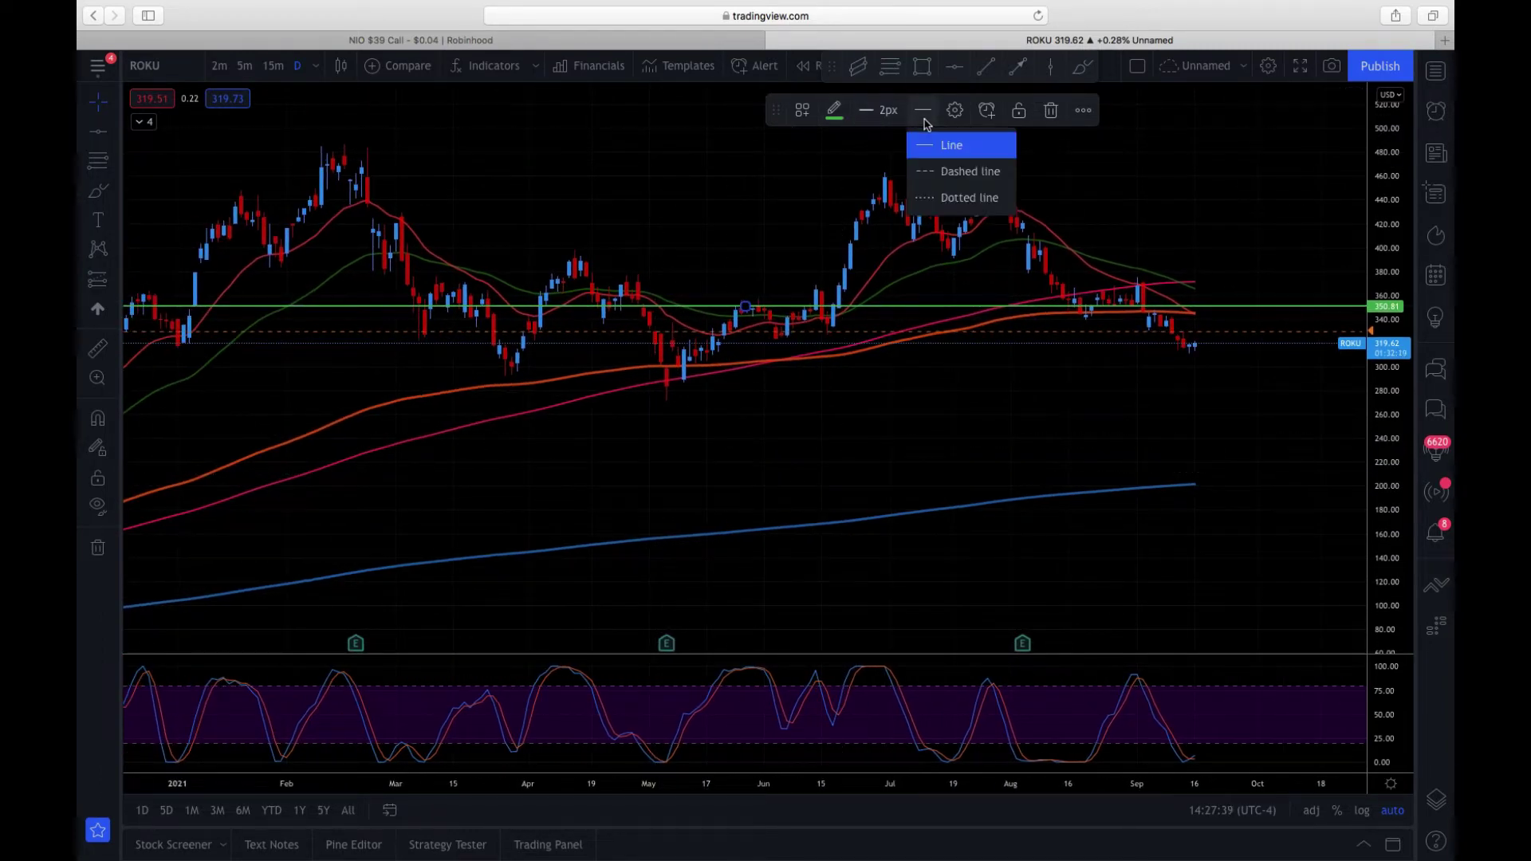
pyautogui.click(901, 367)
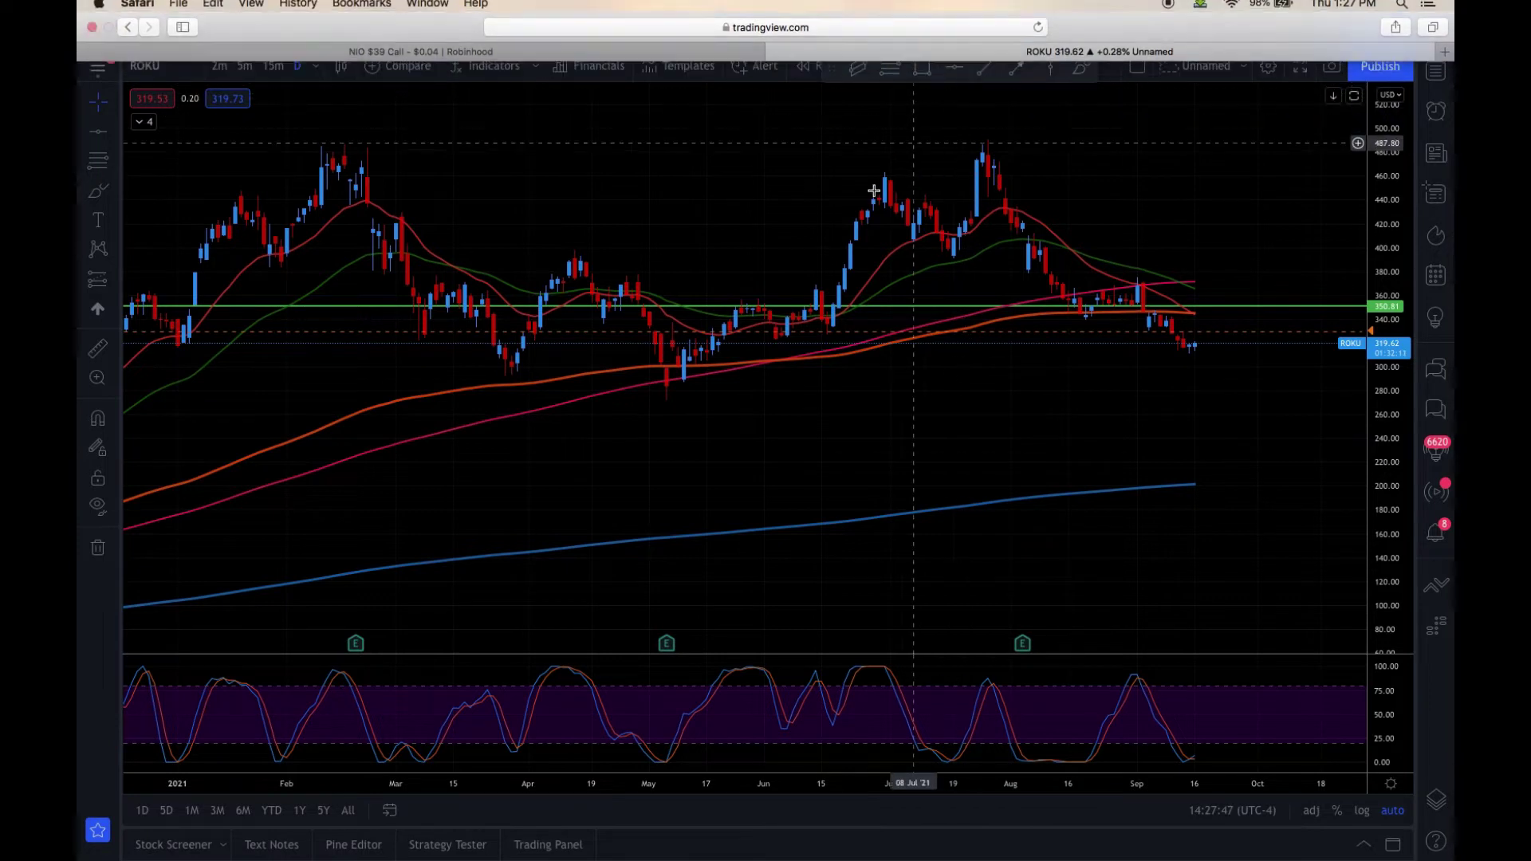
pyautogui.click(954, 67)
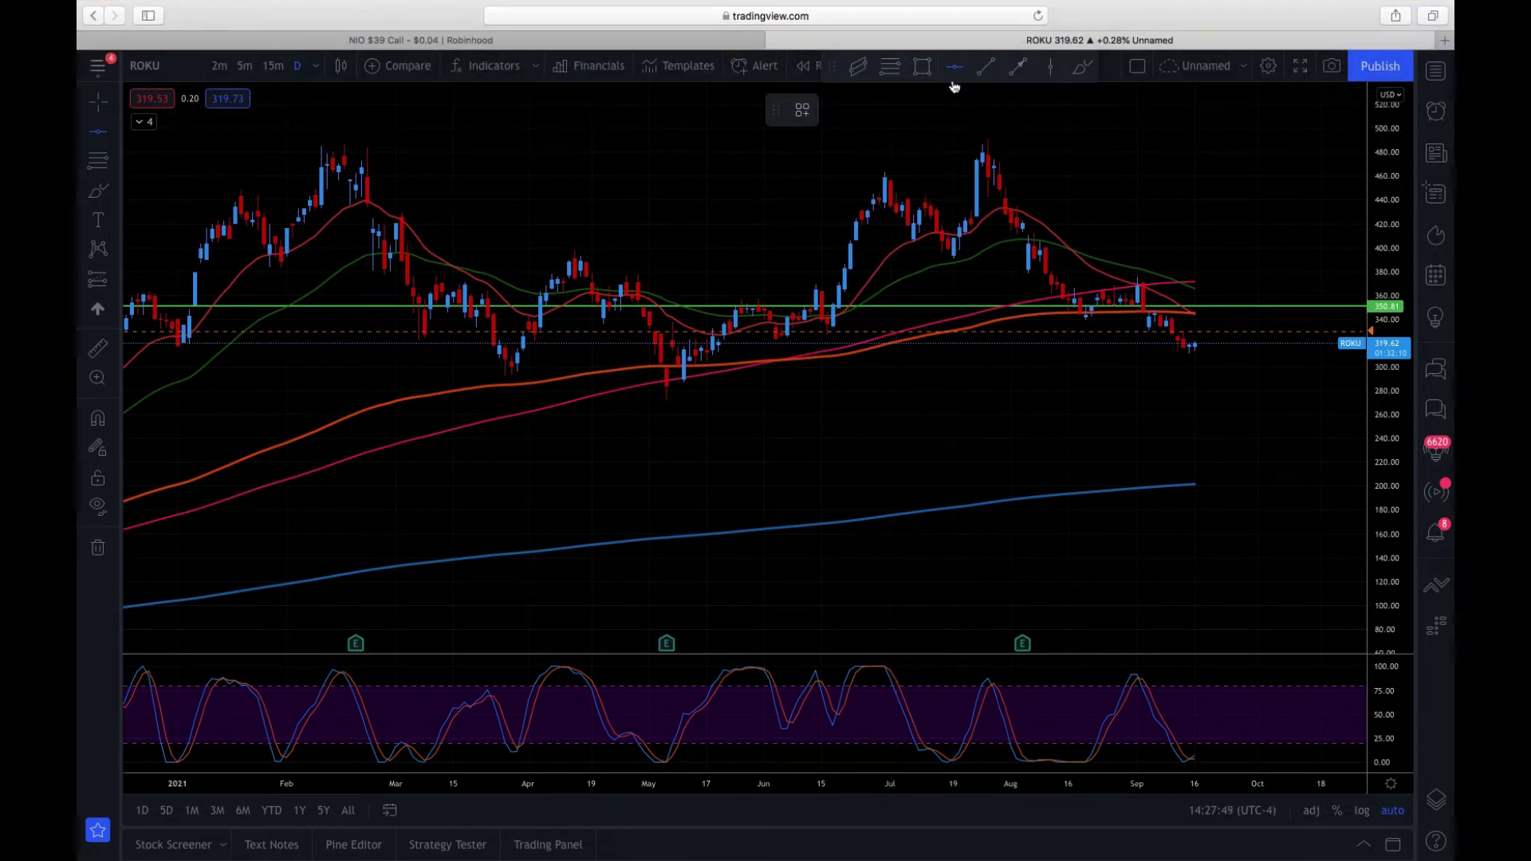
pyautogui.click(900, 368)
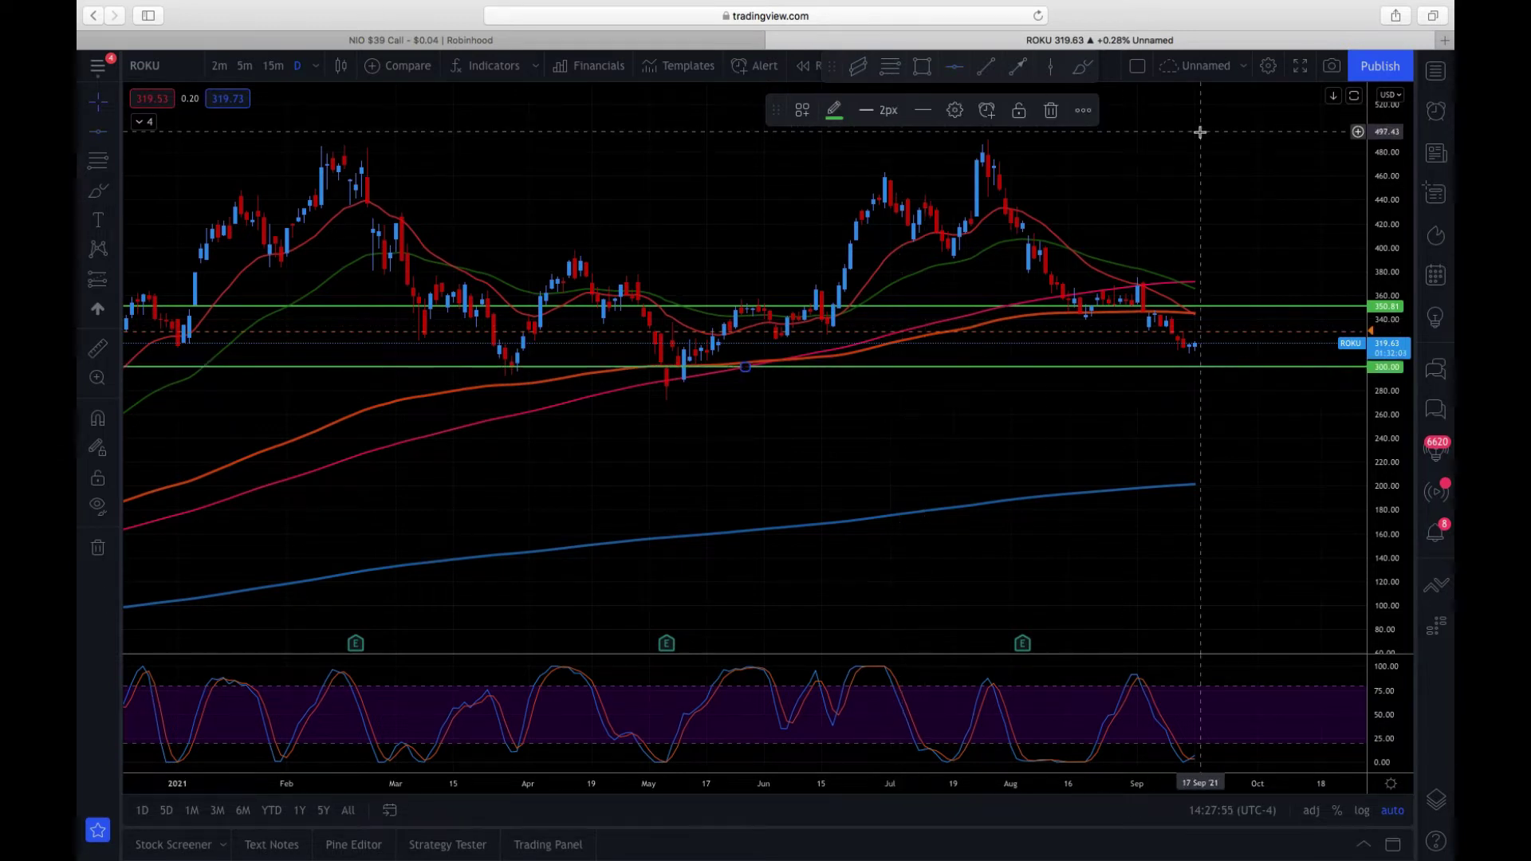
# Draw green arrows pointing at the late-March and mid-May 2021 bounces off 300
pyautogui.scroll(-5, 870, 530)
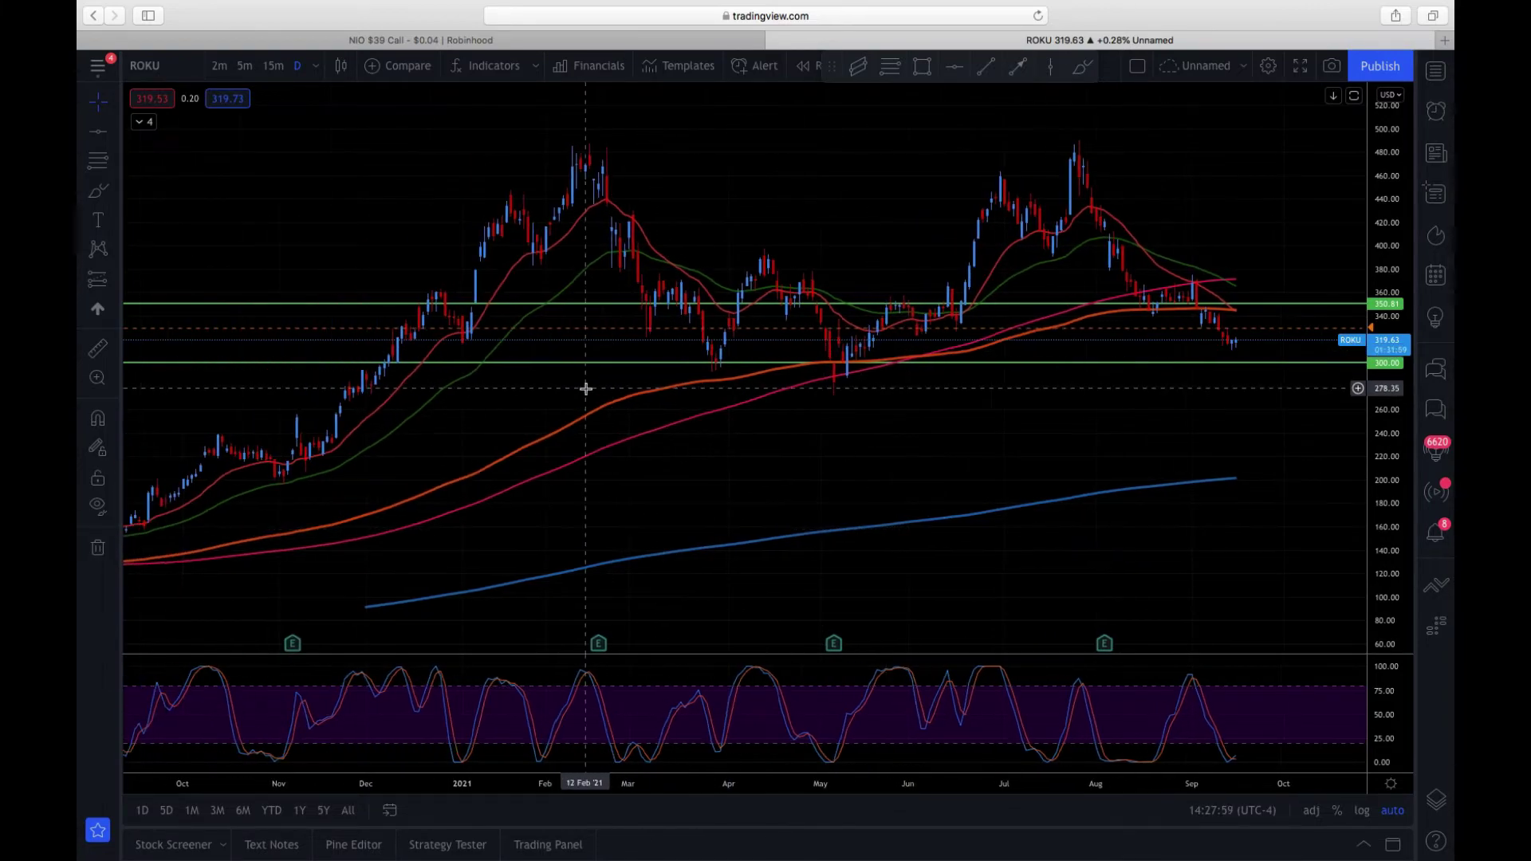
pyautogui.scroll(-6, 586, 388)
pyautogui.scroll(4, 586, 388)
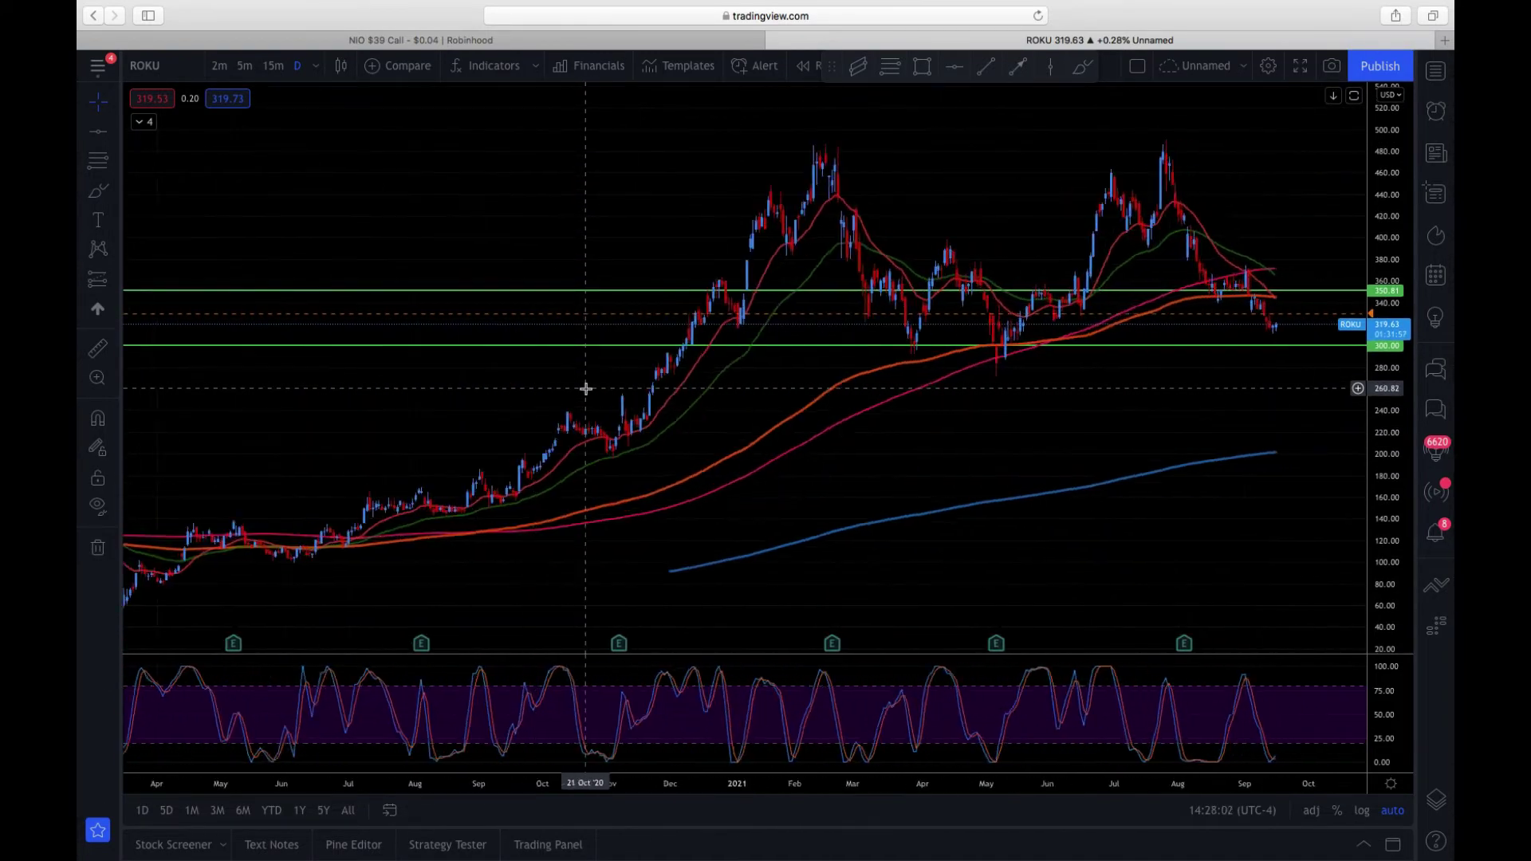
pyautogui.scroll(3, 586, 389)
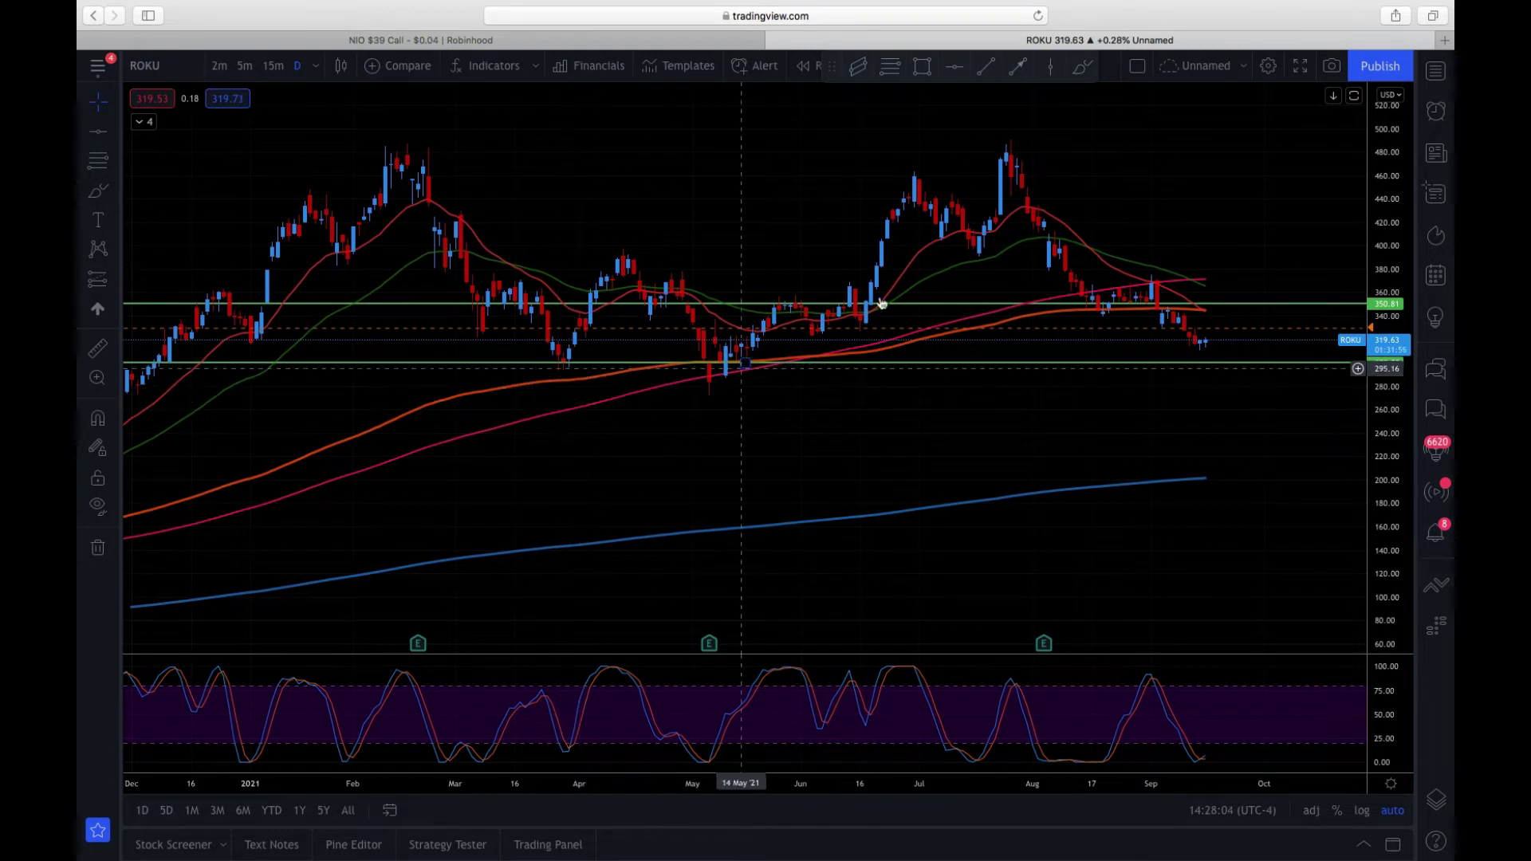
pyautogui.click(1018, 65)
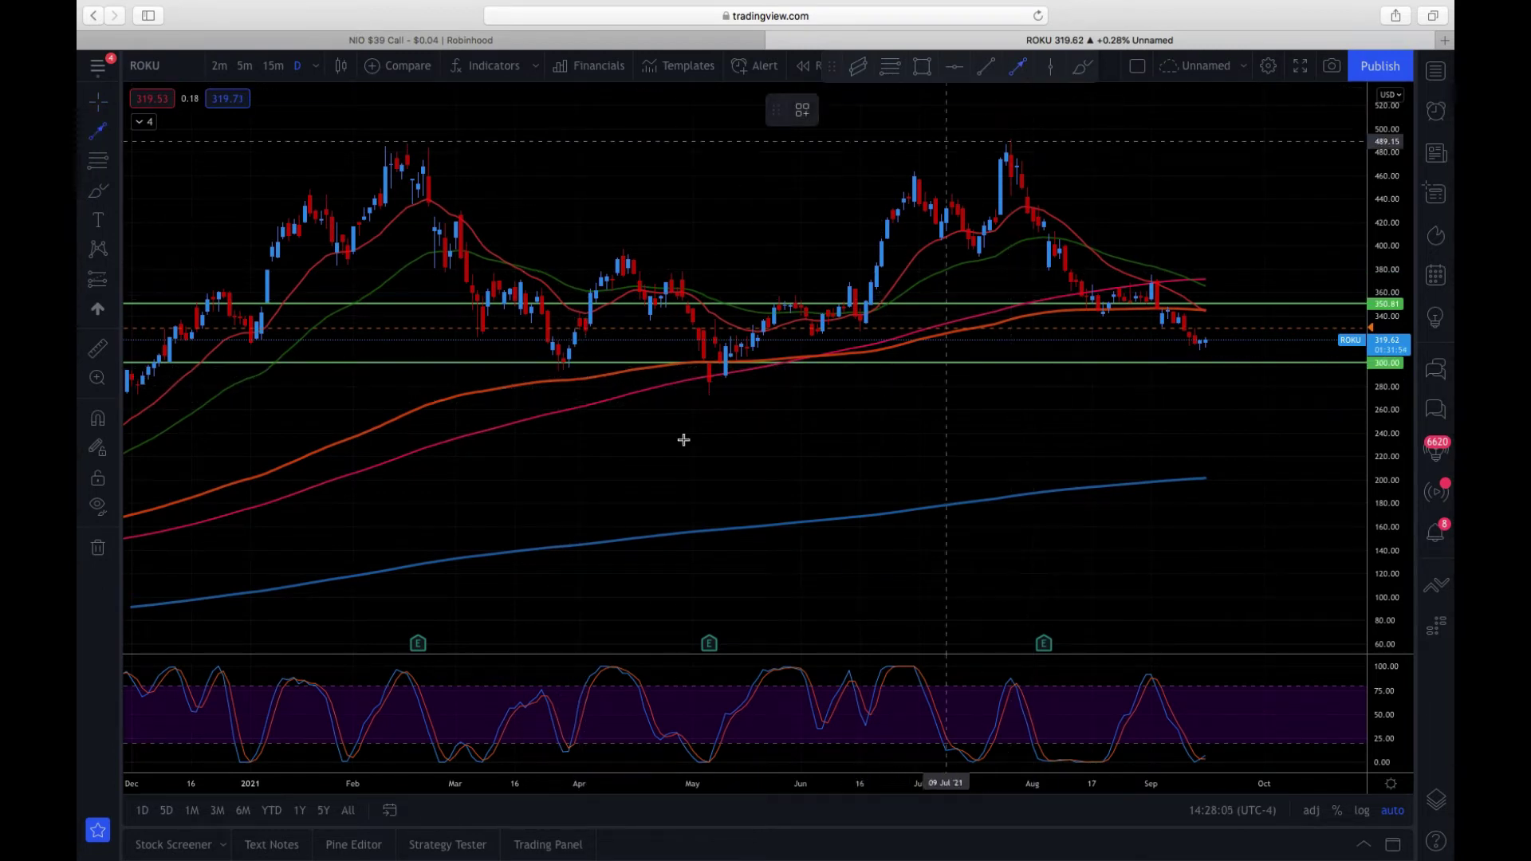
pyautogui.click(622, 465)
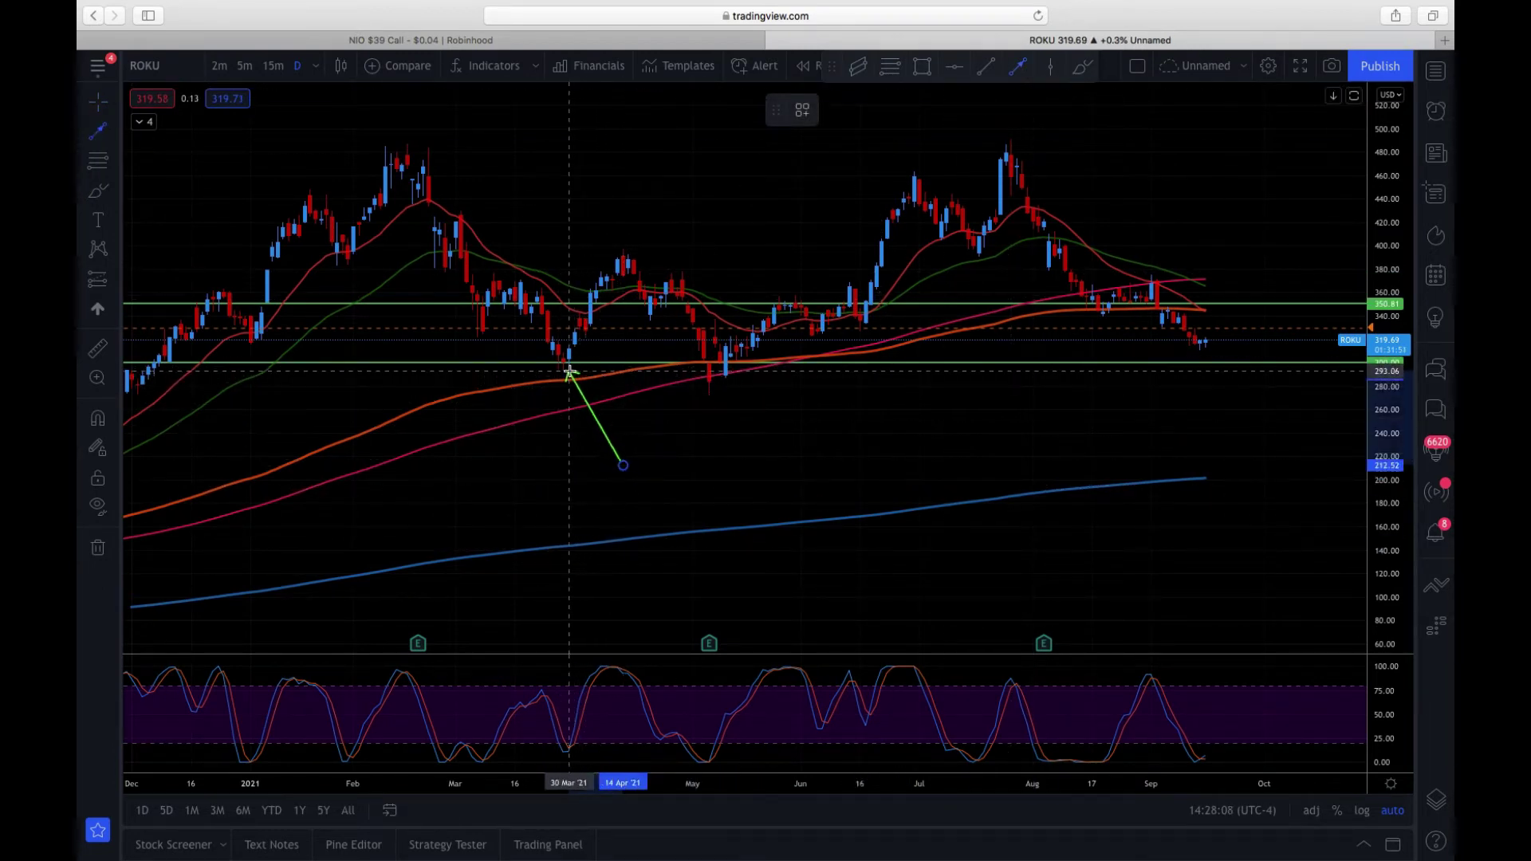
pyautogui.click(571, 371)
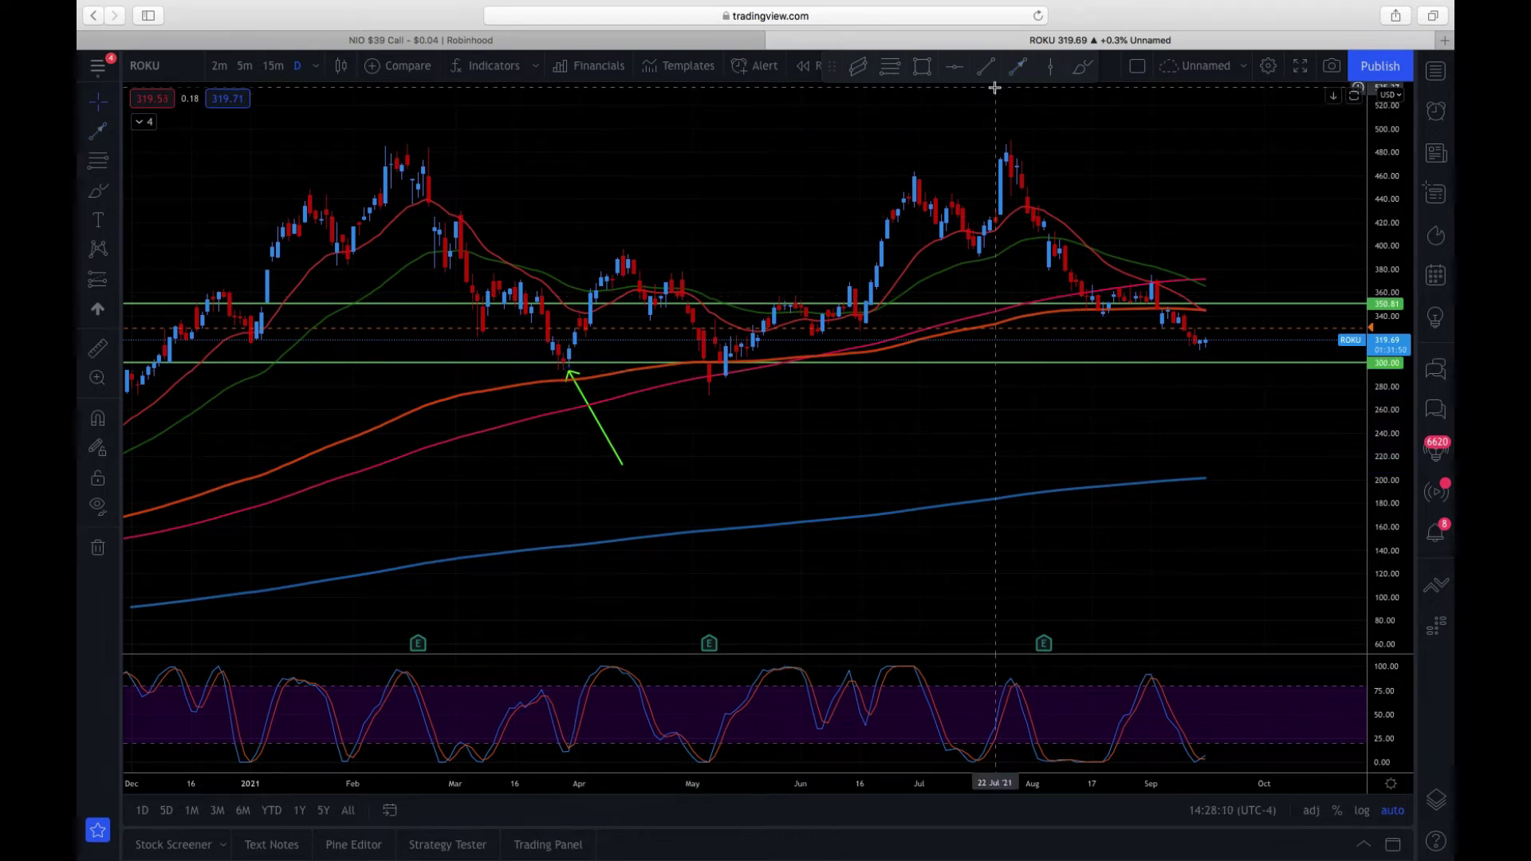
pyautogui.click(1017, 65)
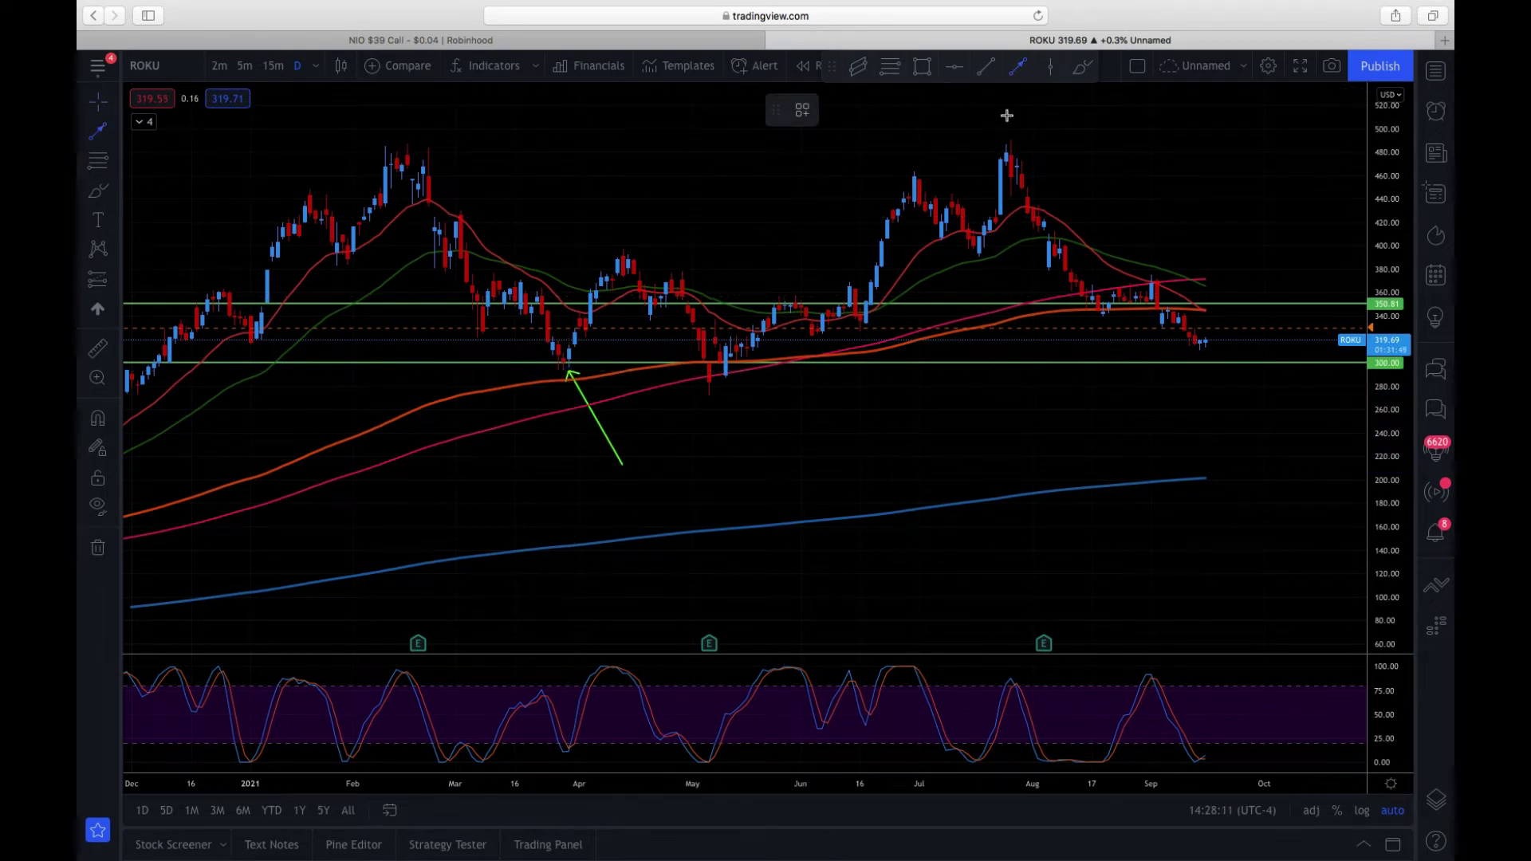
pyautogui.click(864, 467)
pyautogui.click(732, 368)
pyautogui.click(847, 419)
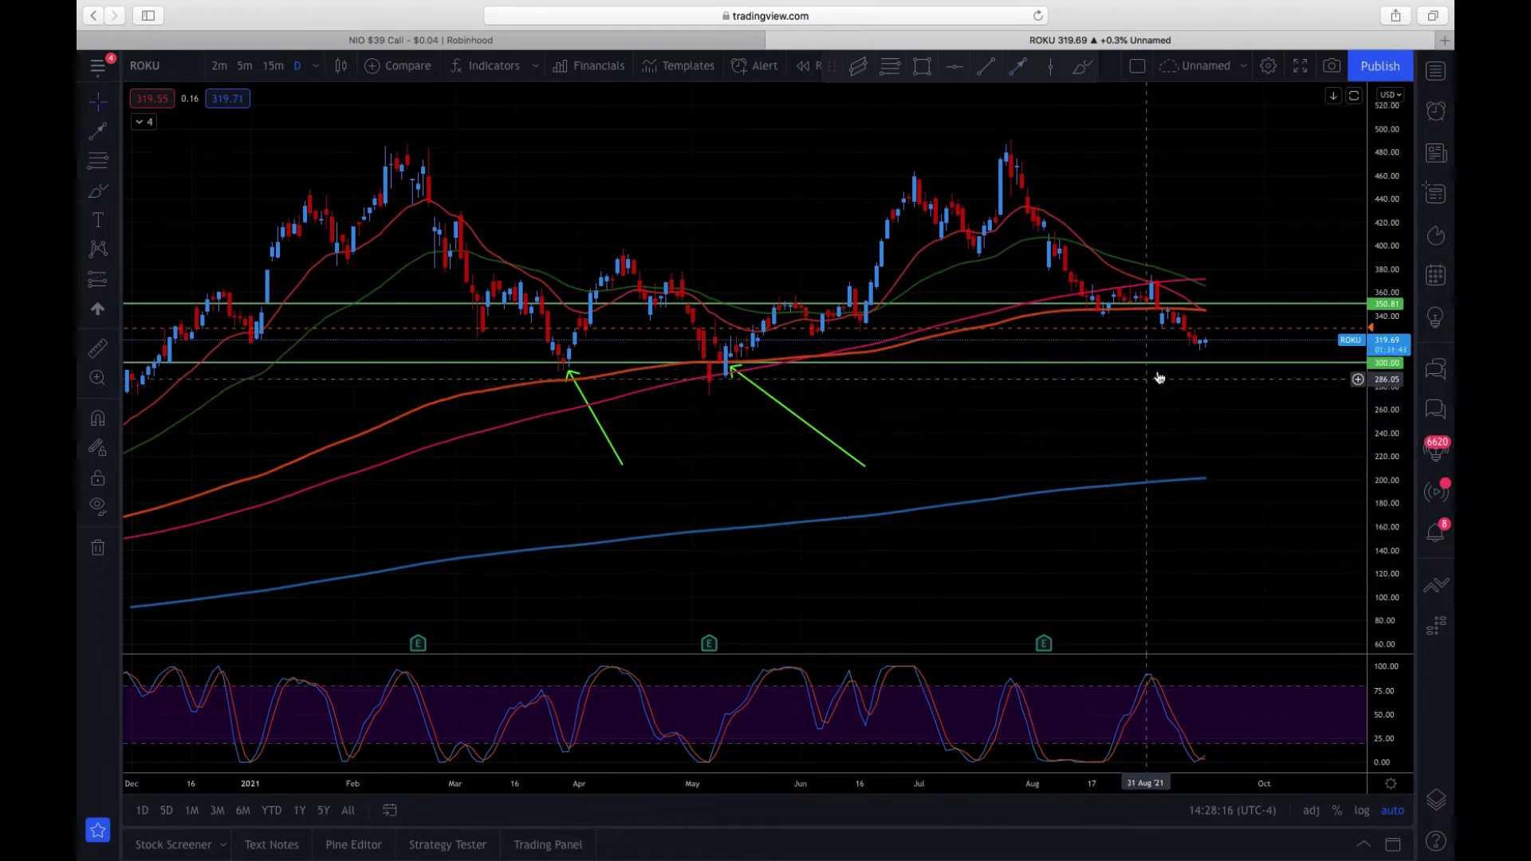
pyautogui.hscroll(5, 1182, 354)
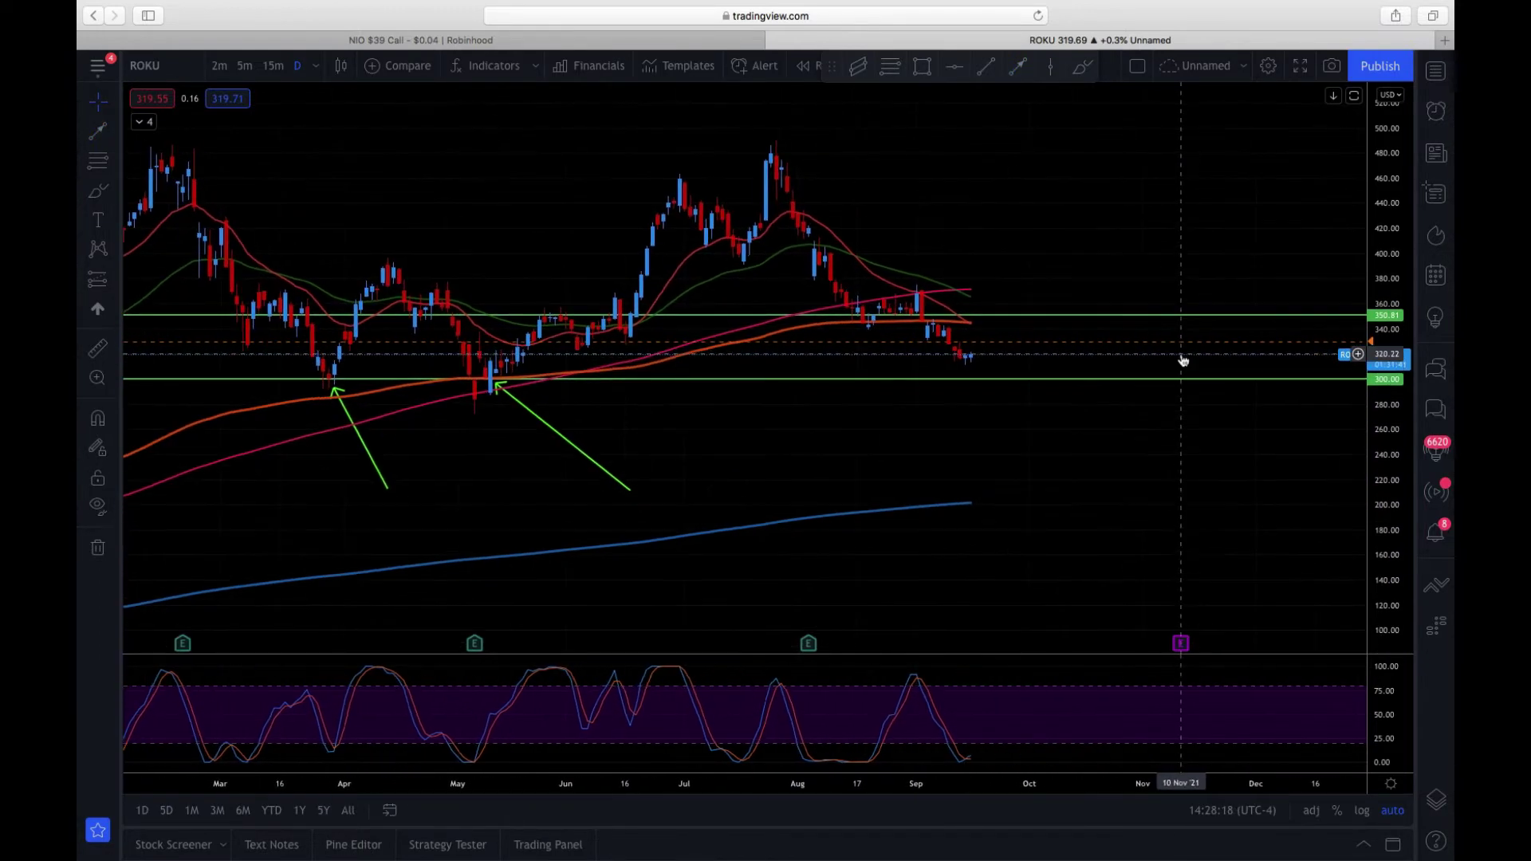
pyautogui.scroll(5, 1181, 355)
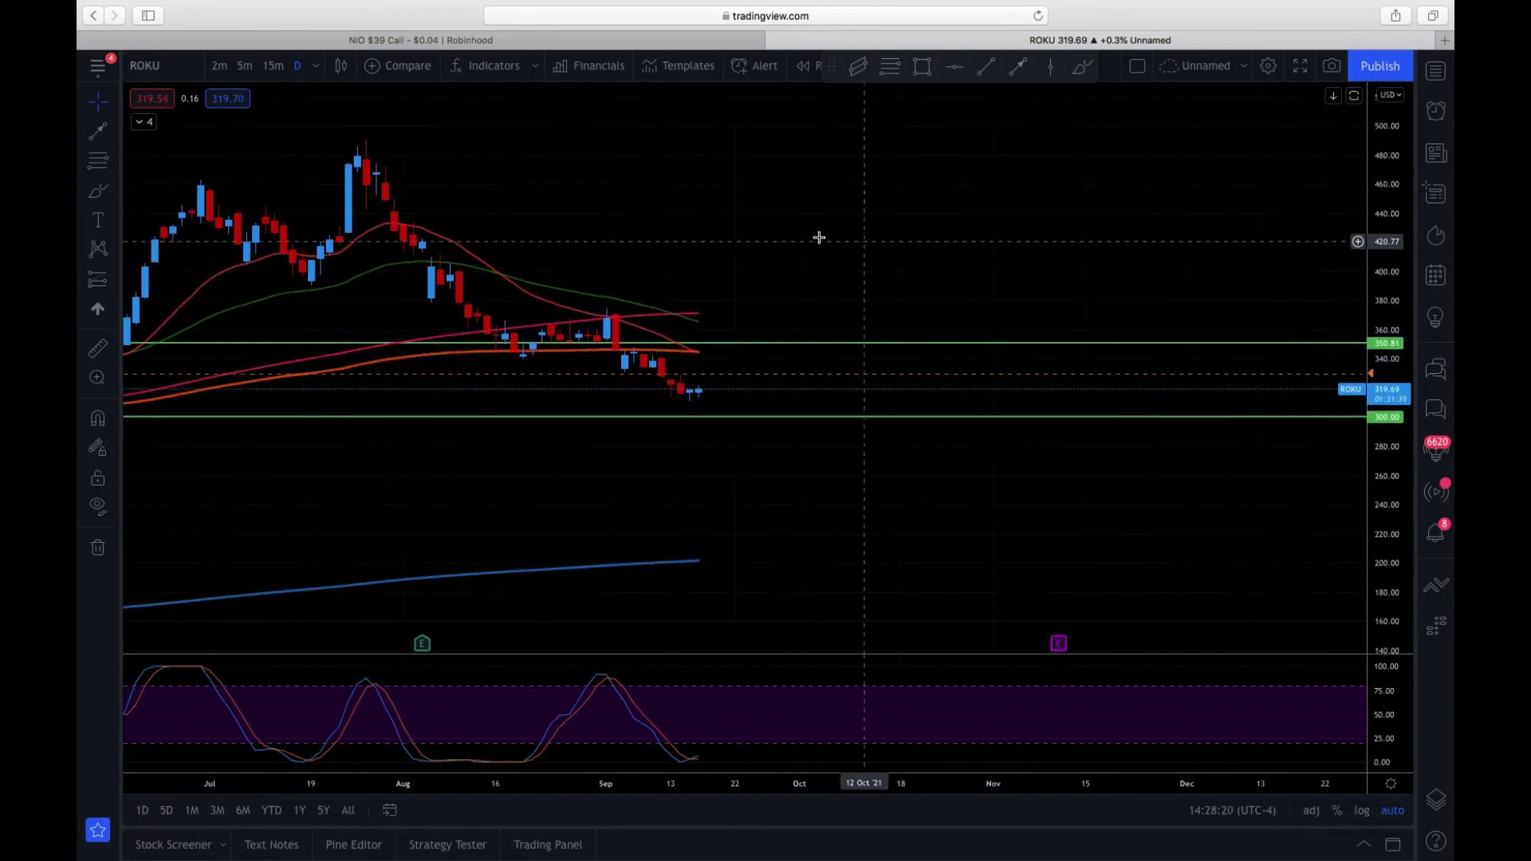
pyautogui.hscroll(-5, 820, 238)
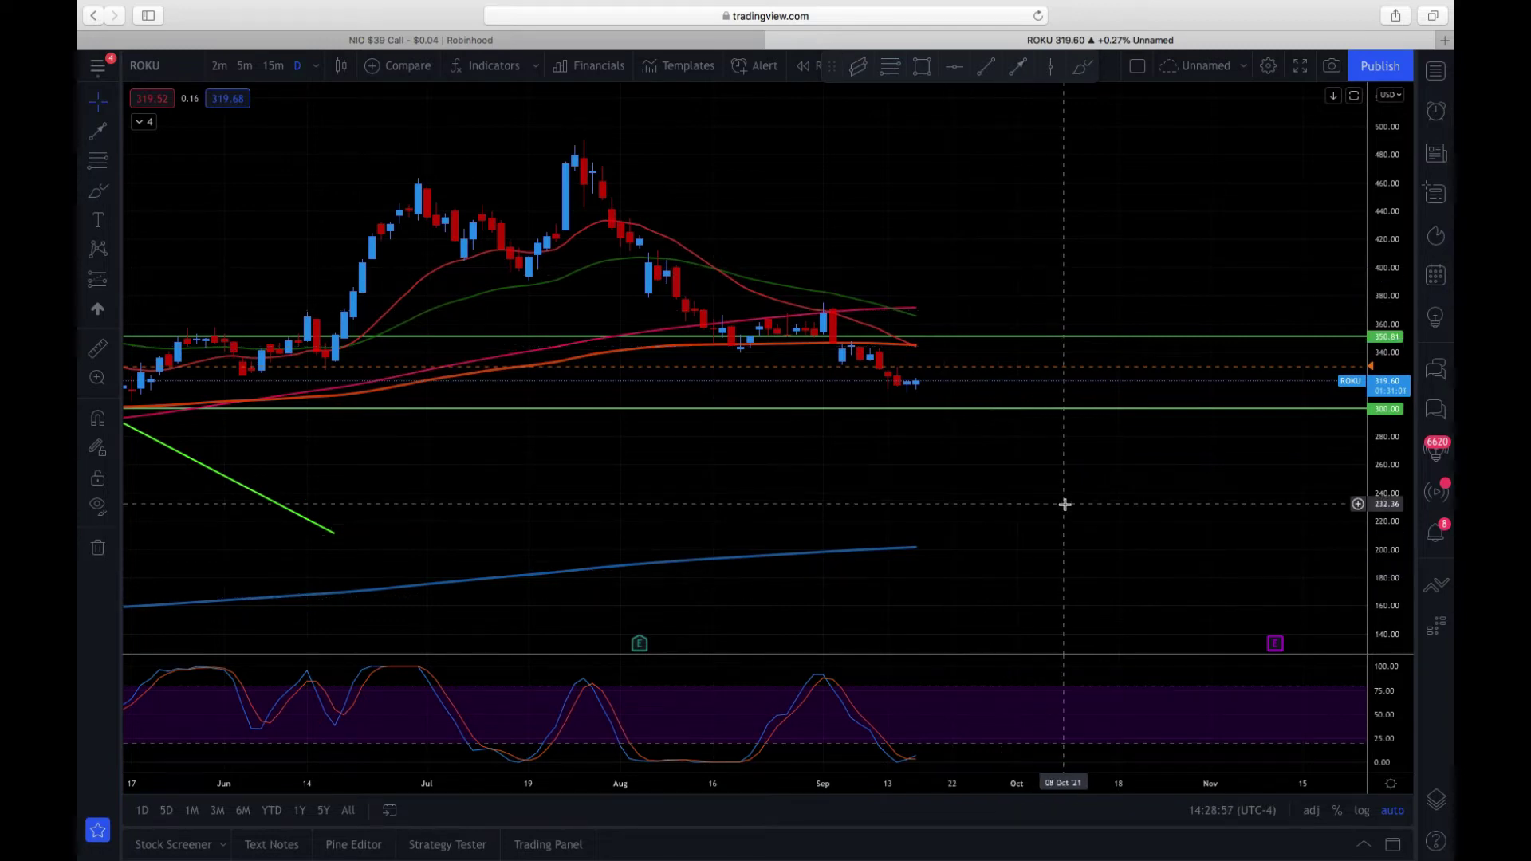
pyautogui.moveTo(1115, 847)
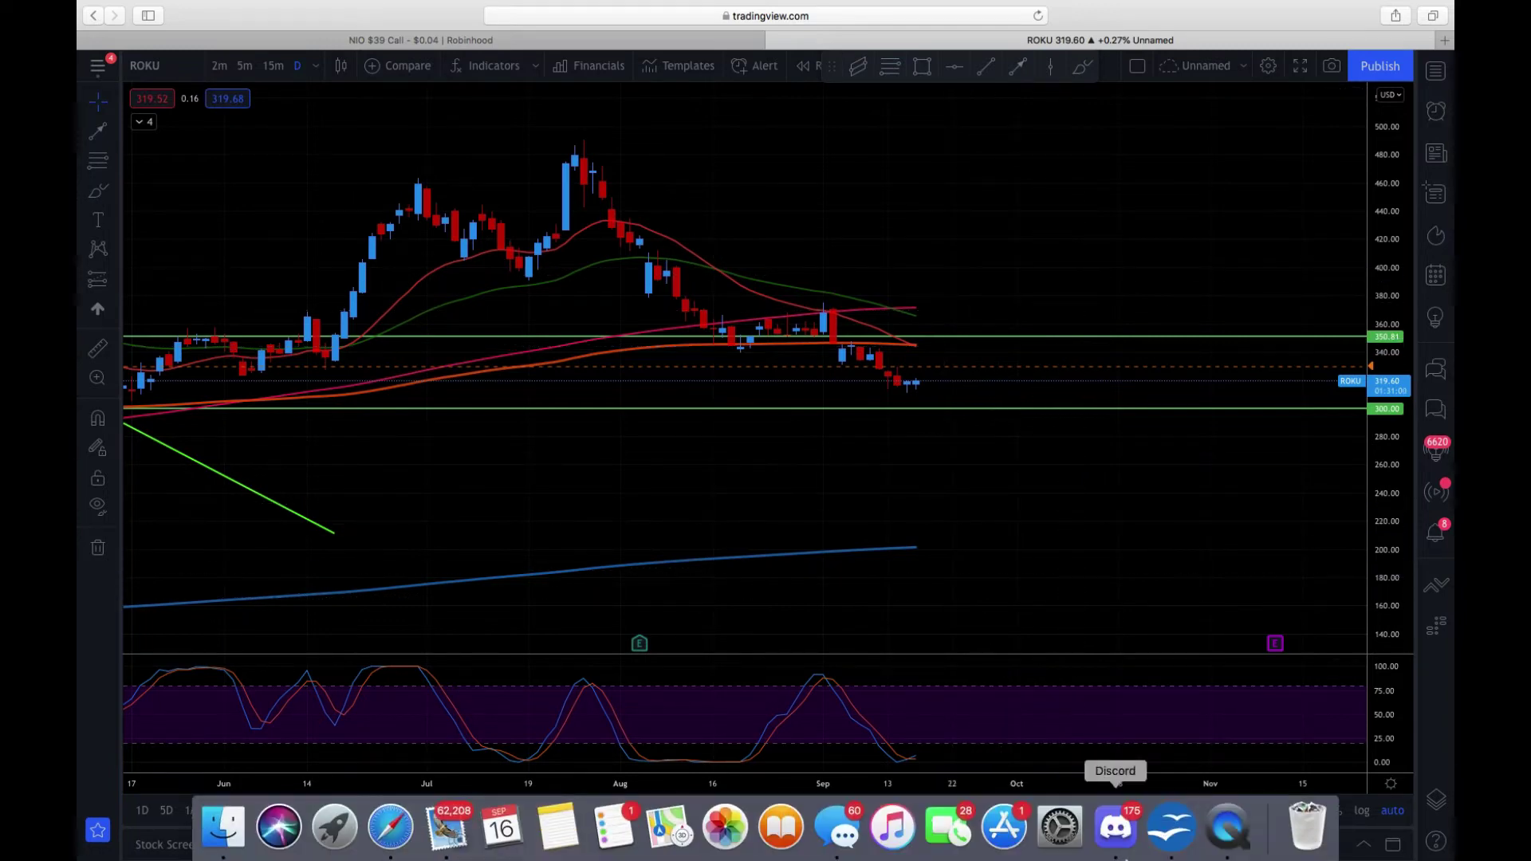
# Bring up ROKU TRADE.ods in Calc and decline the incoming FaceTime call
pyautogui.click(1172, 830)
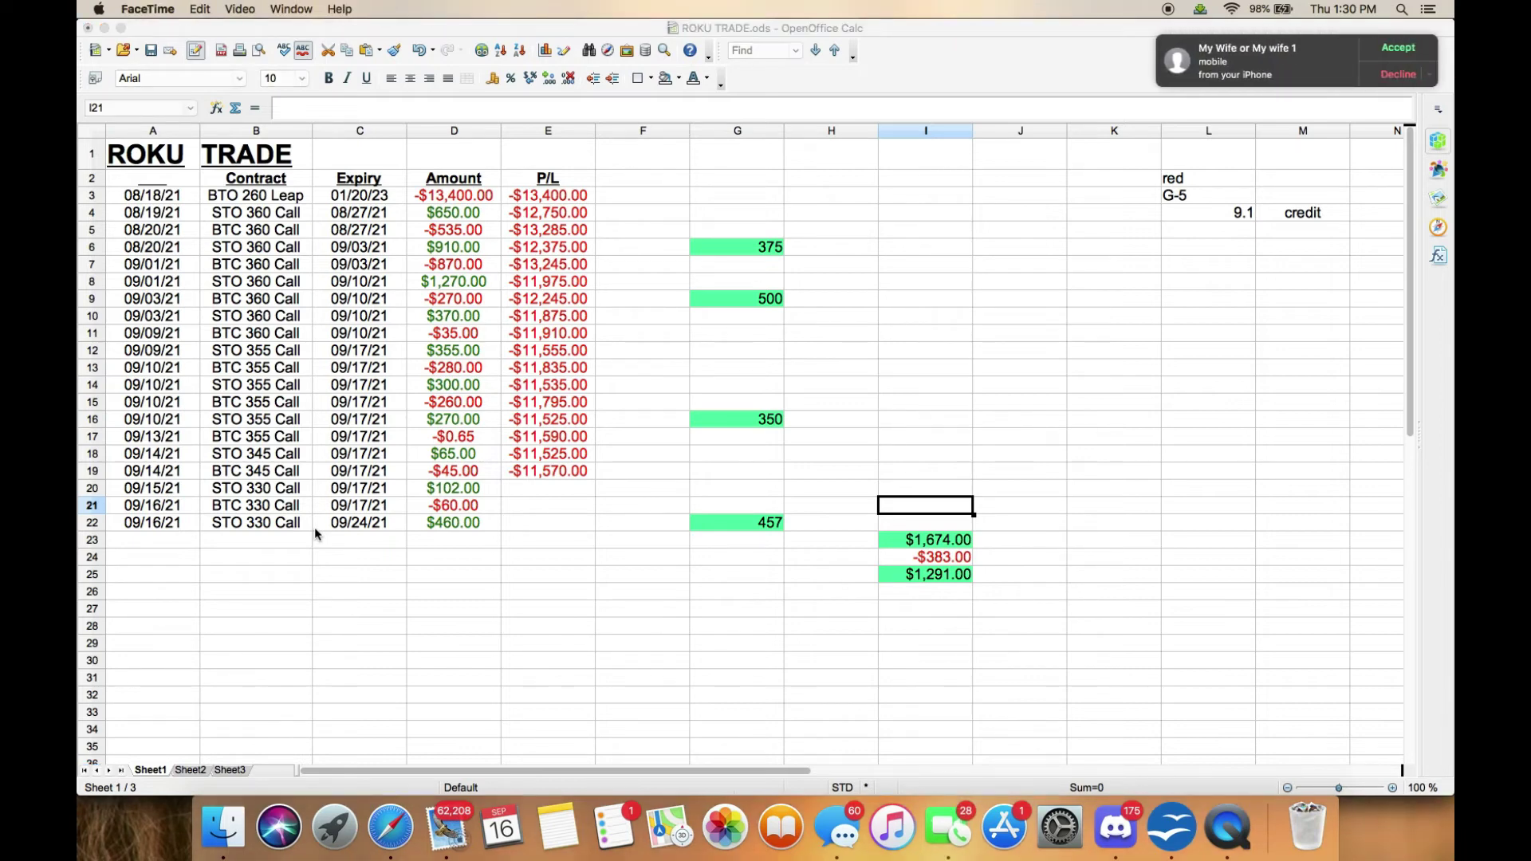
pyautogui.click(1402, 82)
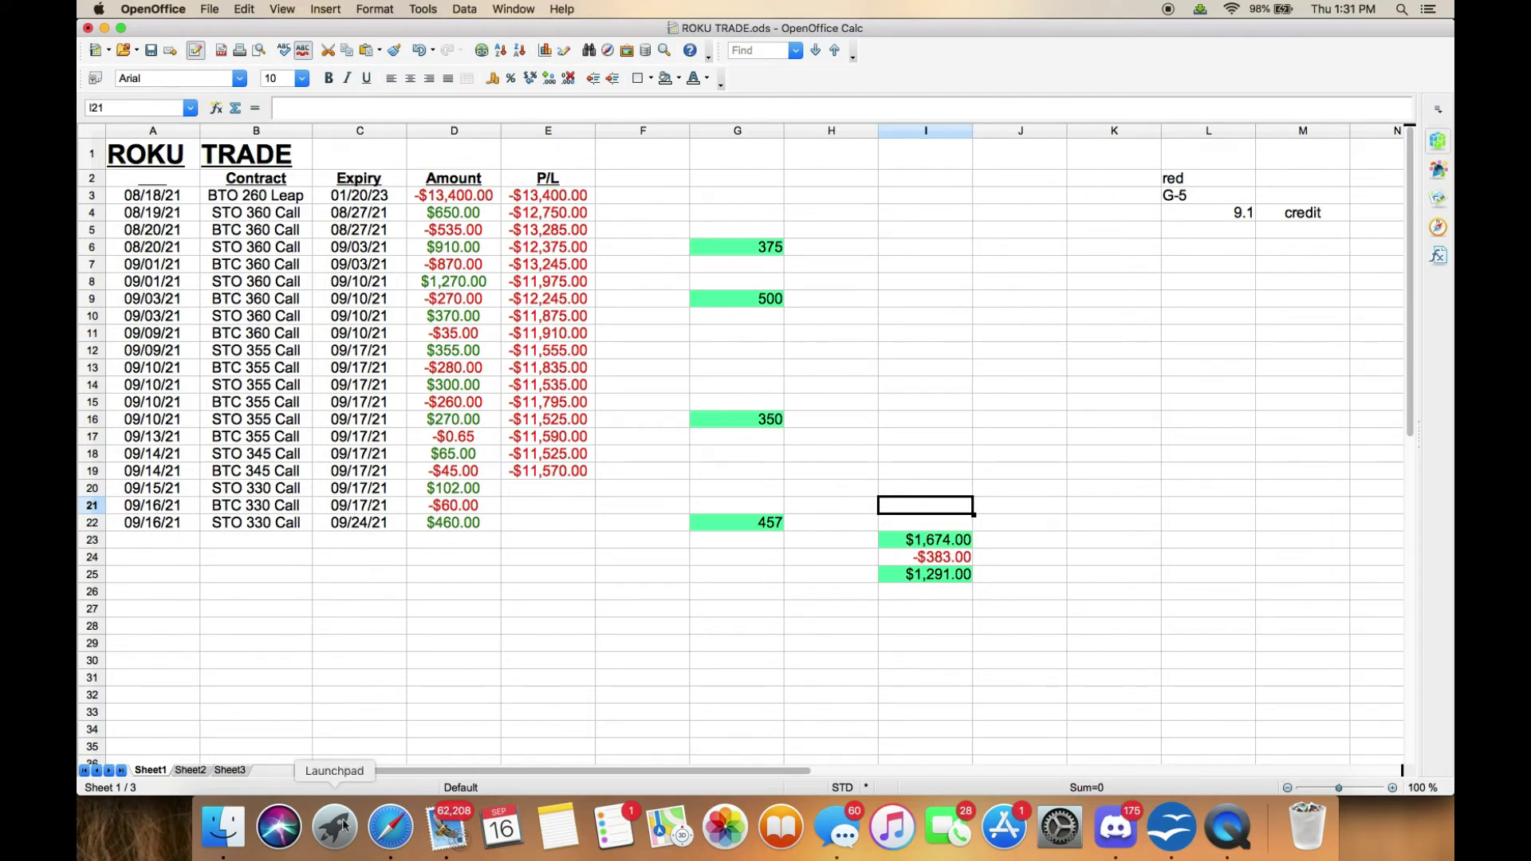
# Back on the daily chart, draw a green arrow up to the 300 line below the latest candles
pyautogui.click(391, 844)
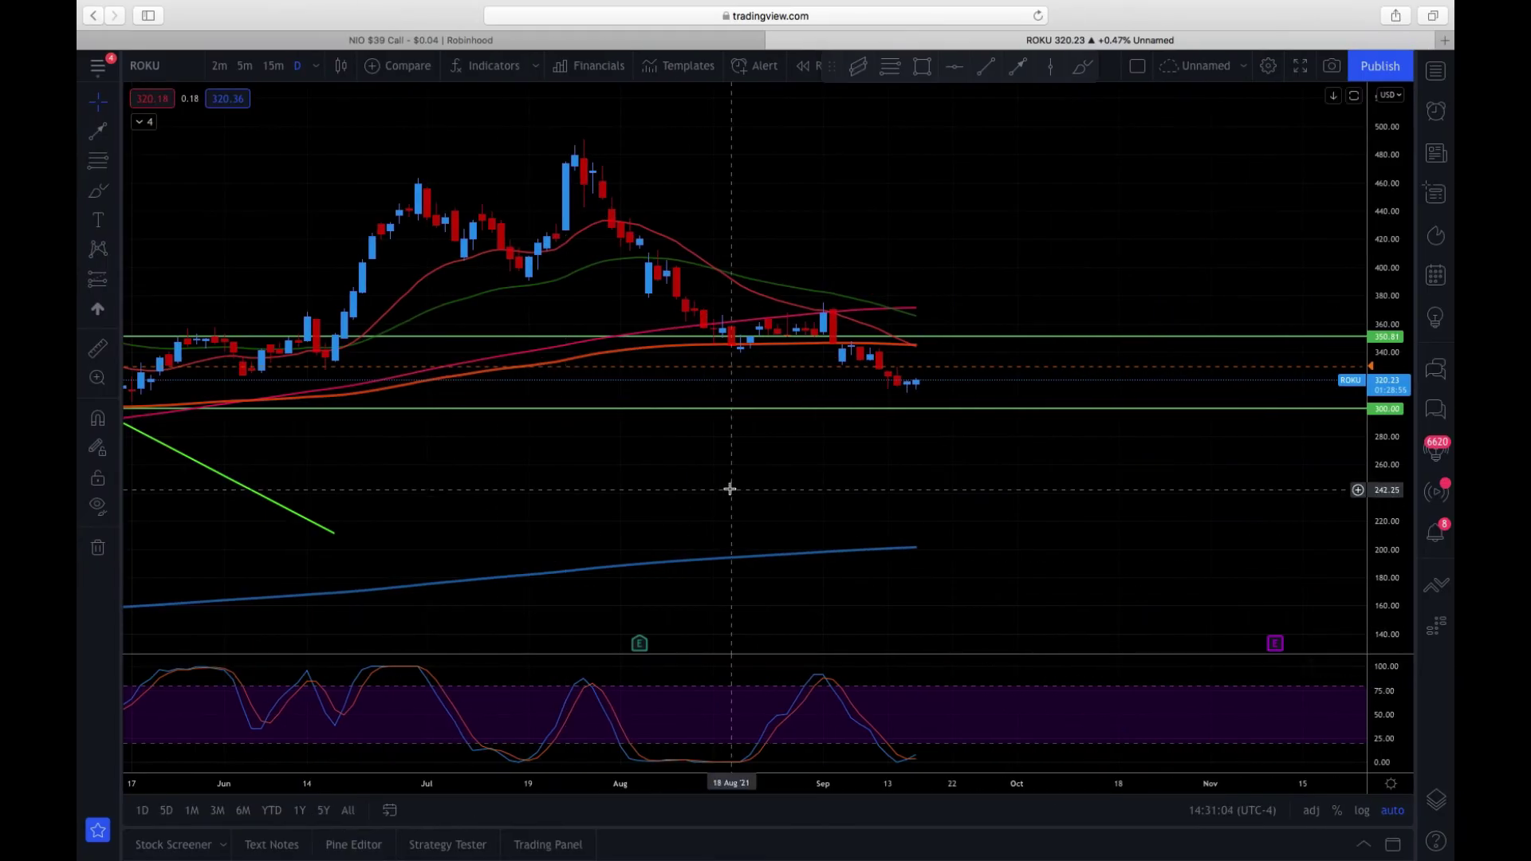
pyautogui.scroll(-5, 821, 412)
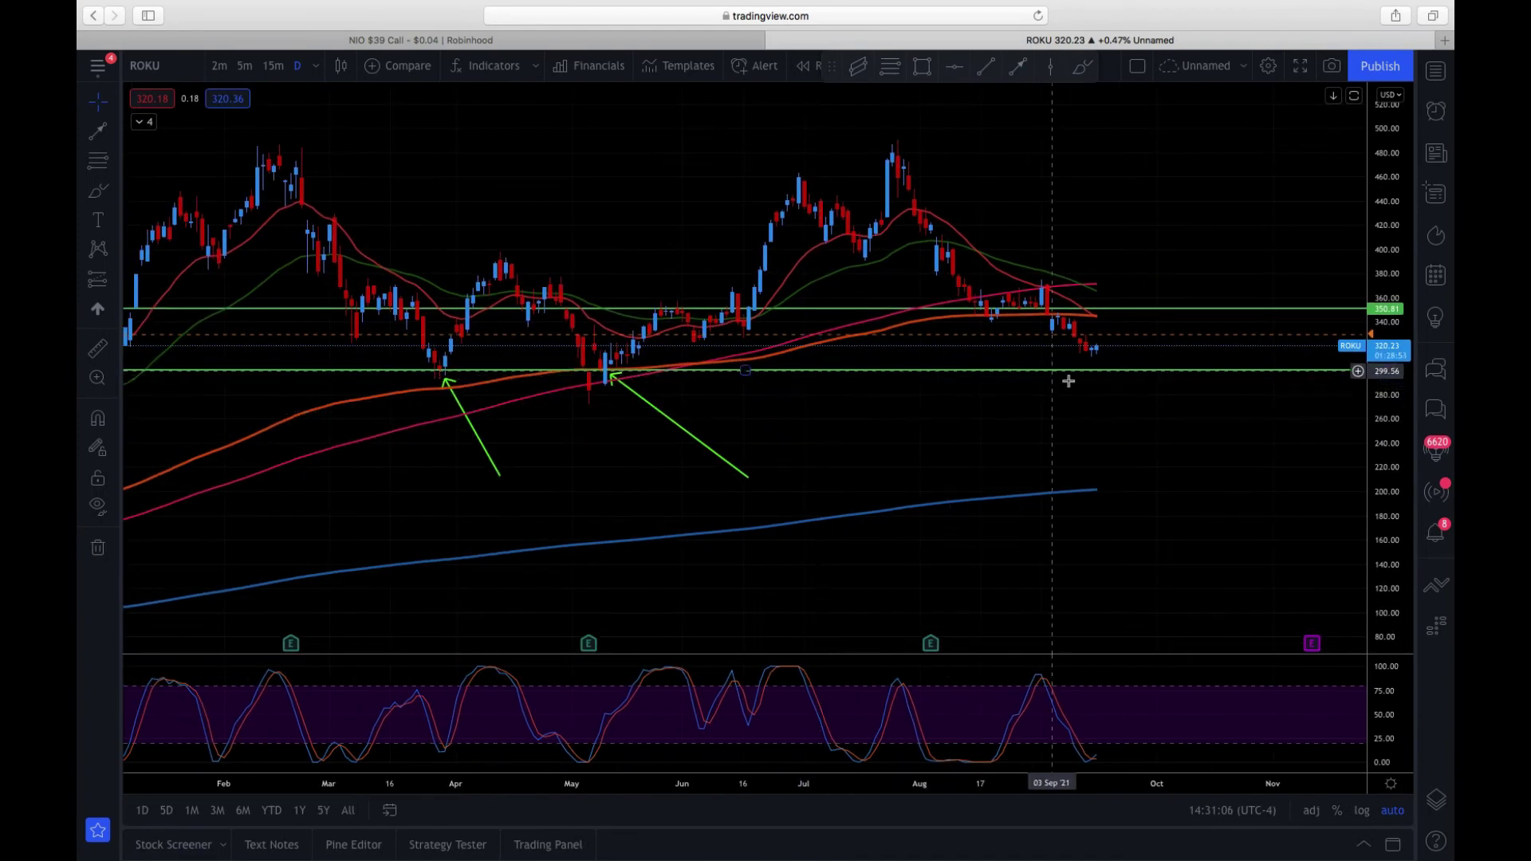
pyautogui.hscroll(5, 1099, 395)
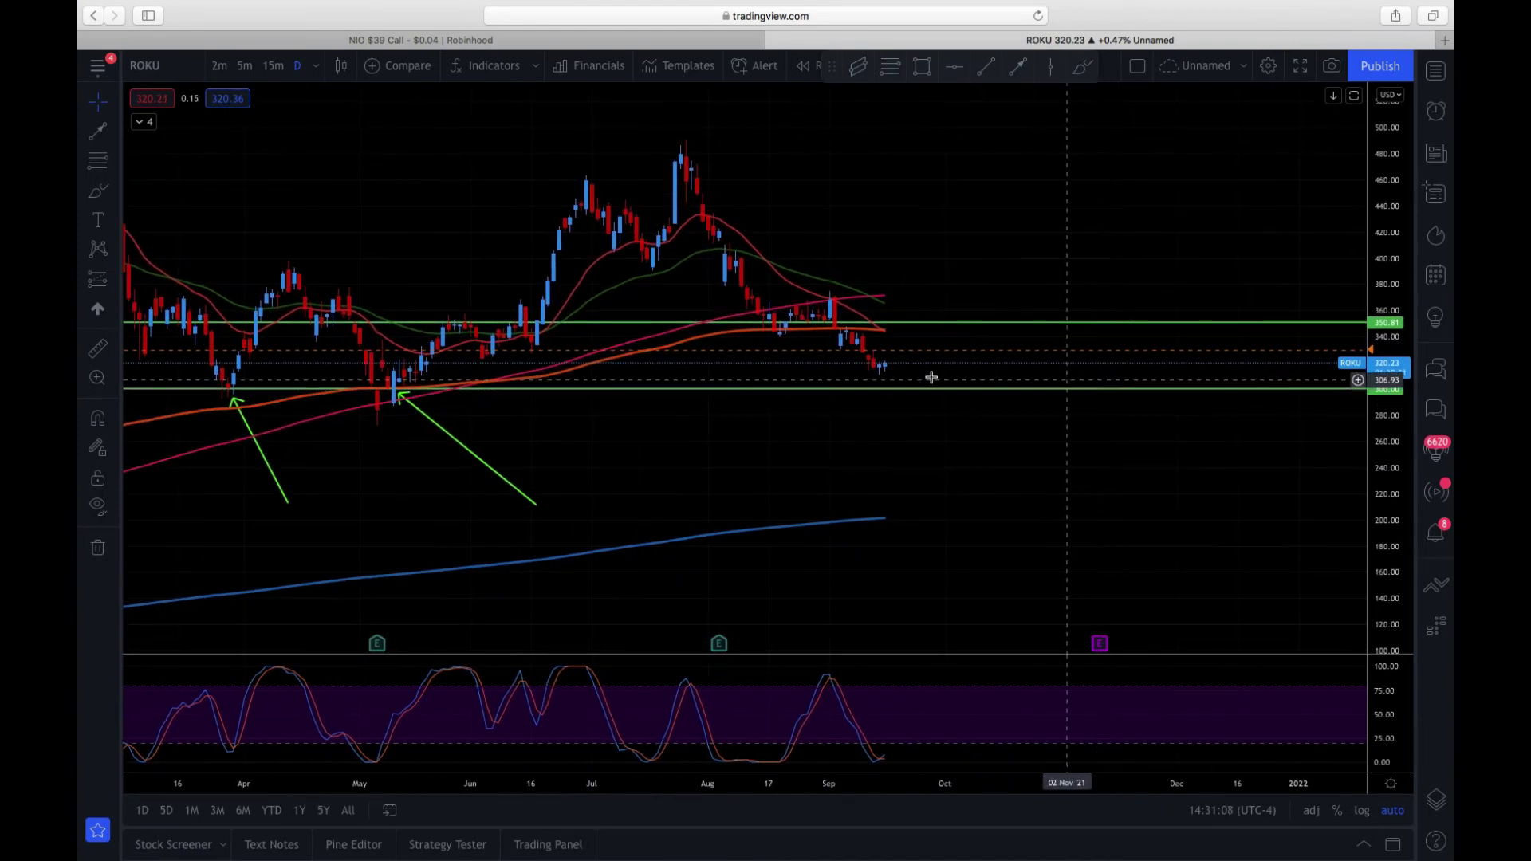
pyautogui.click(1018, 65)
pyautogui.moveTo(940, 472)
pyautogui.mouseDown()
pyautogui.moveTo(882, 394)
pyautogui.moveTo(895, 395)
pyautogui.mouseUp()
pyautogui.click(1002, 414)
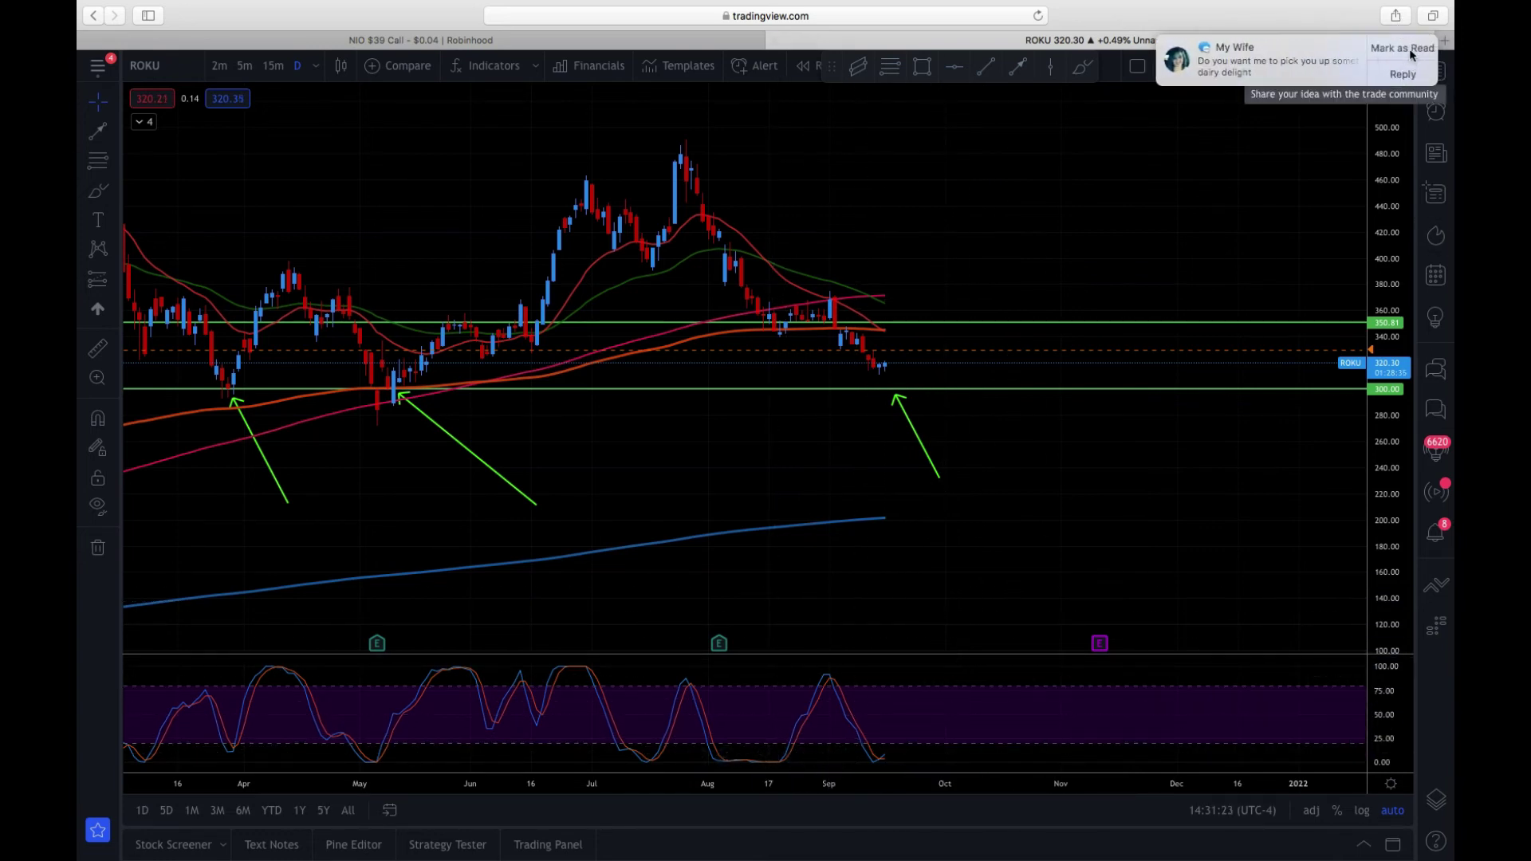
pyautogui.click(1402, 48)
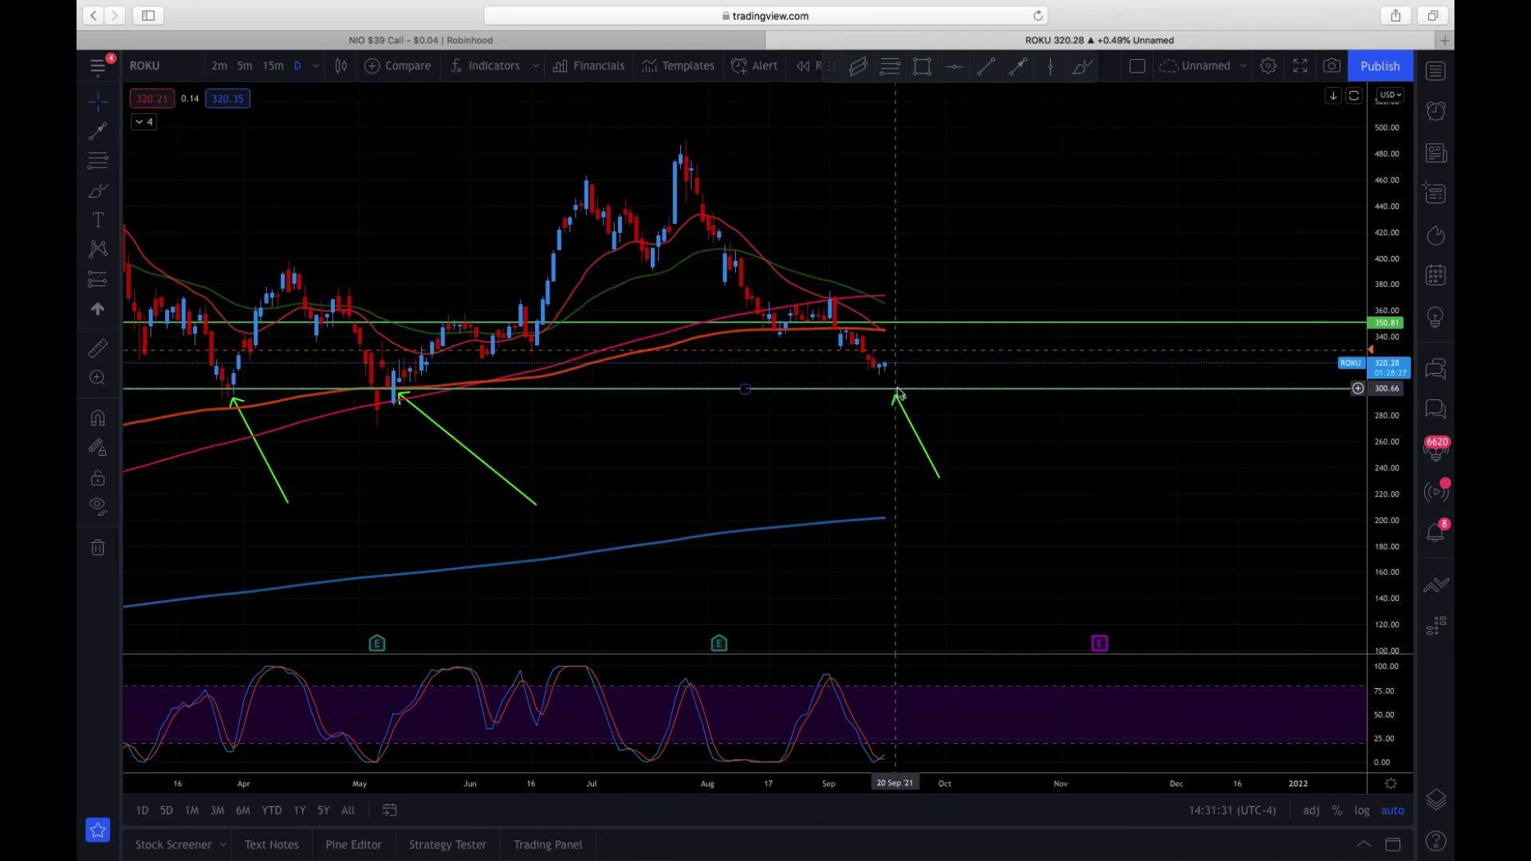
# Draw a short green upward arrow above the latest candles for the projected bounce
pyautogui.click(1019, 67)
pyautogui.click(900, 377)
pyautogui.click(912, 341)
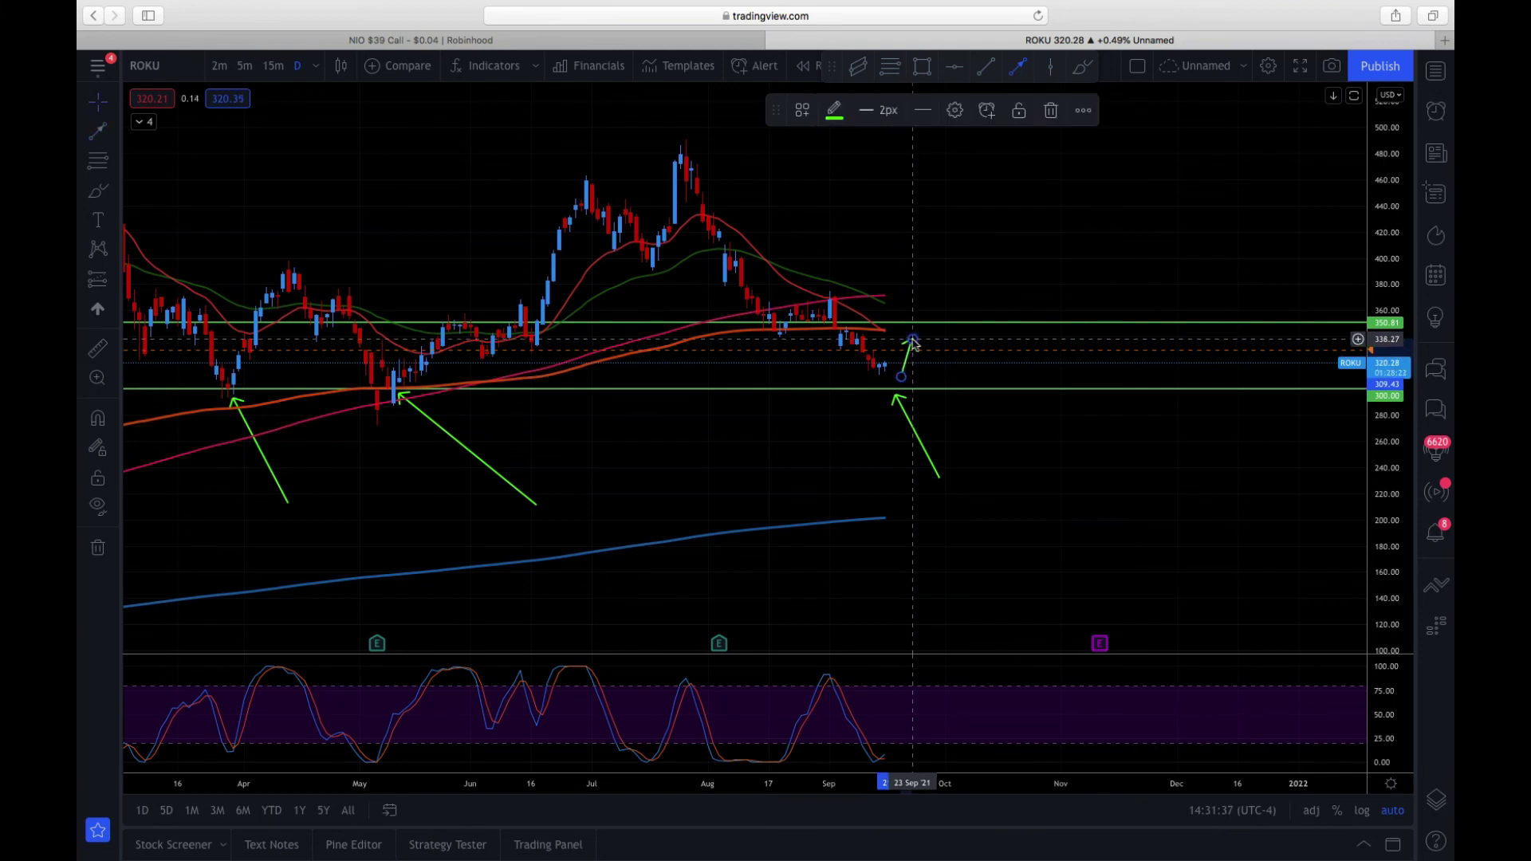
pyautogui.click(932, 302)
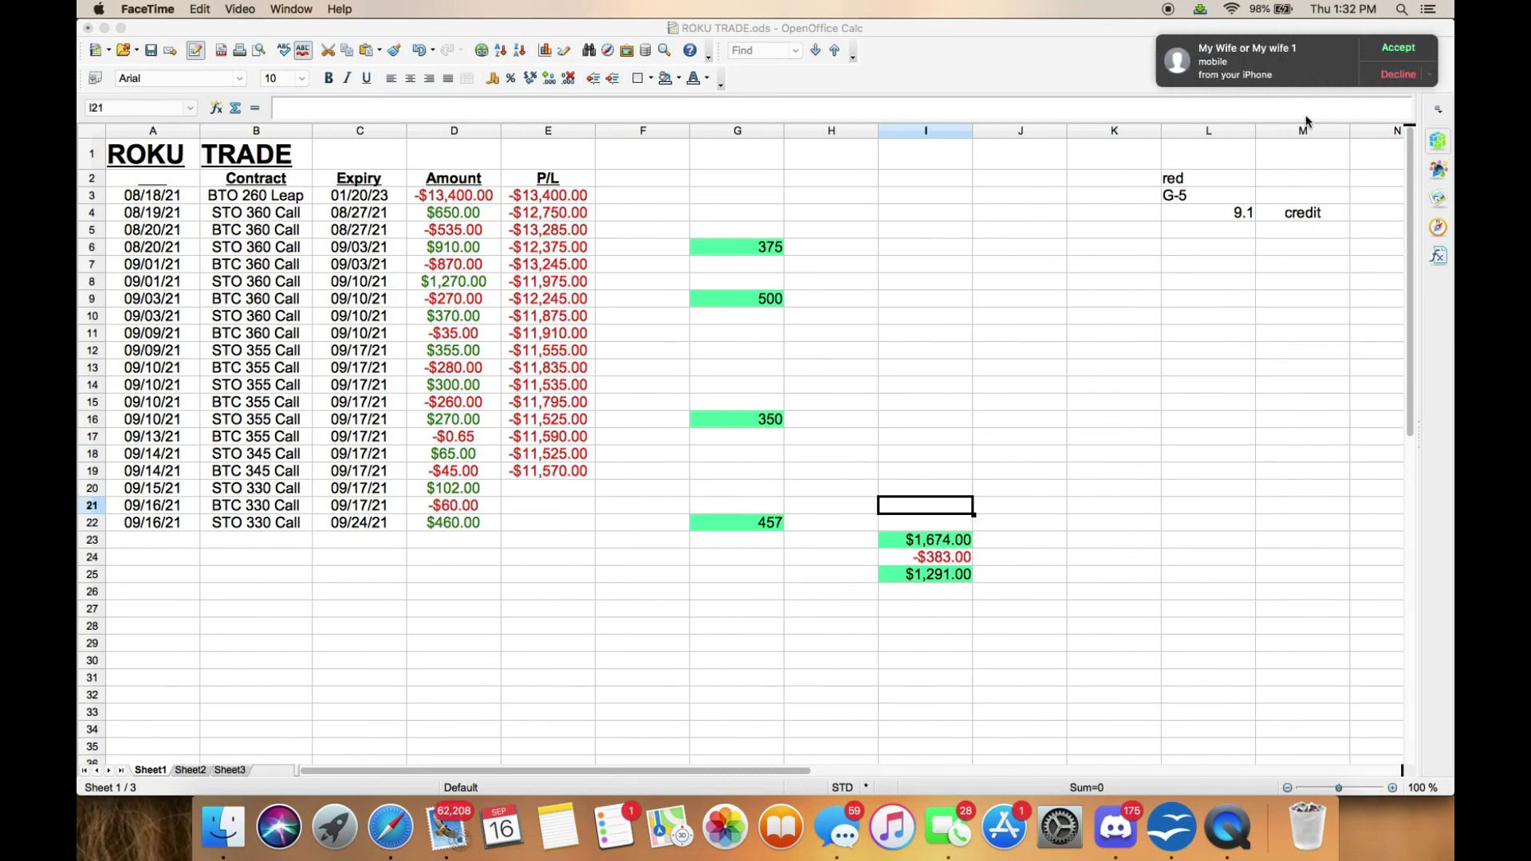
# Decline the FaceTime call and bring the annotated ROKU chart in Safari back to front
pyautogui.click(1403, 76)
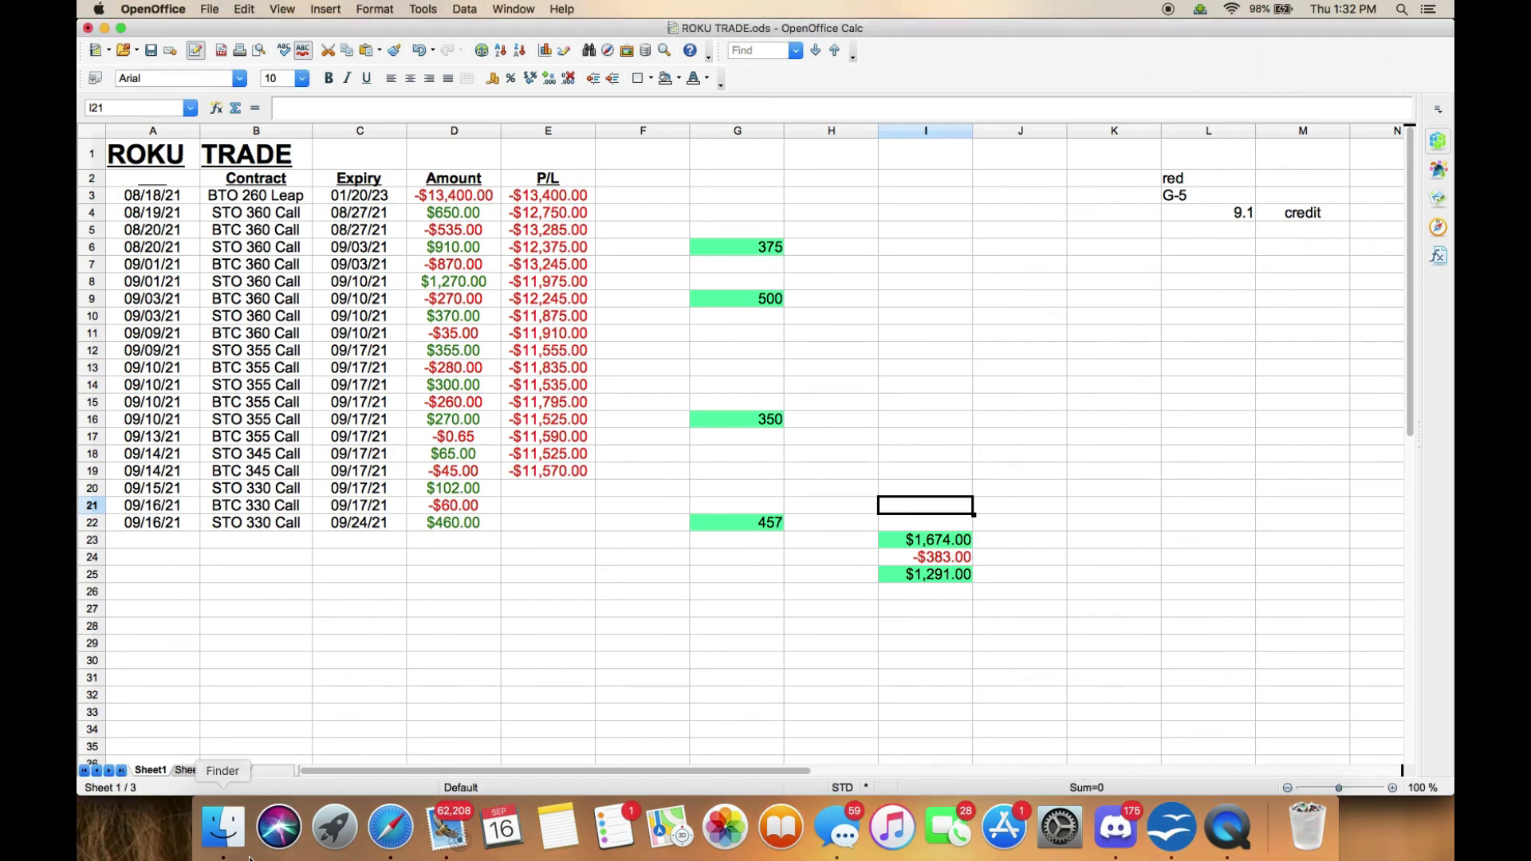
pyautogui.click(370, 835)
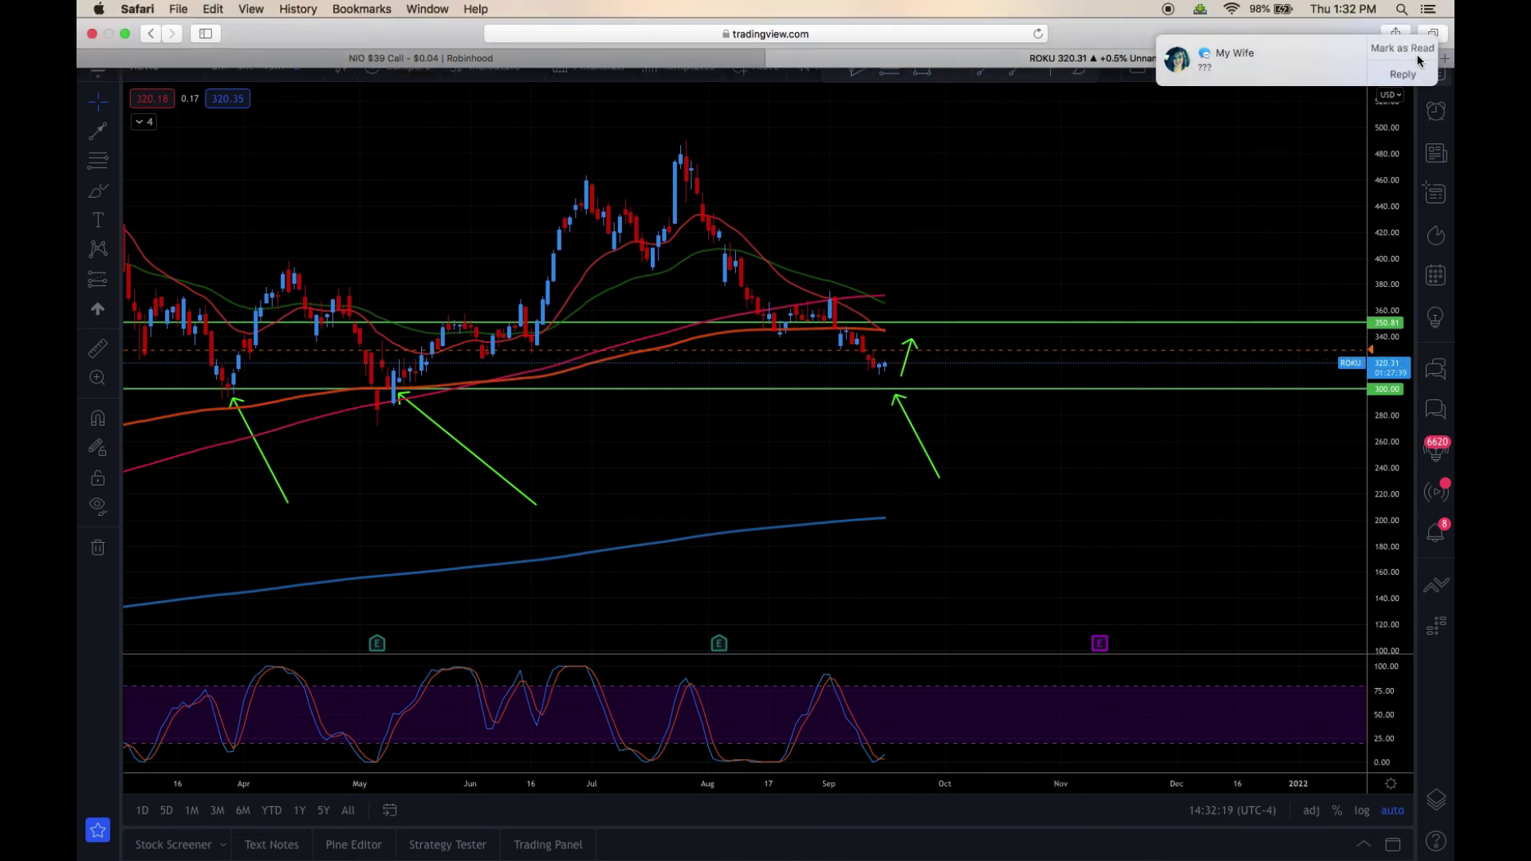
# Mark the macOS Messages notification as read so it no longer covers the ROKU chart
pyautogui.click(1411, 56)
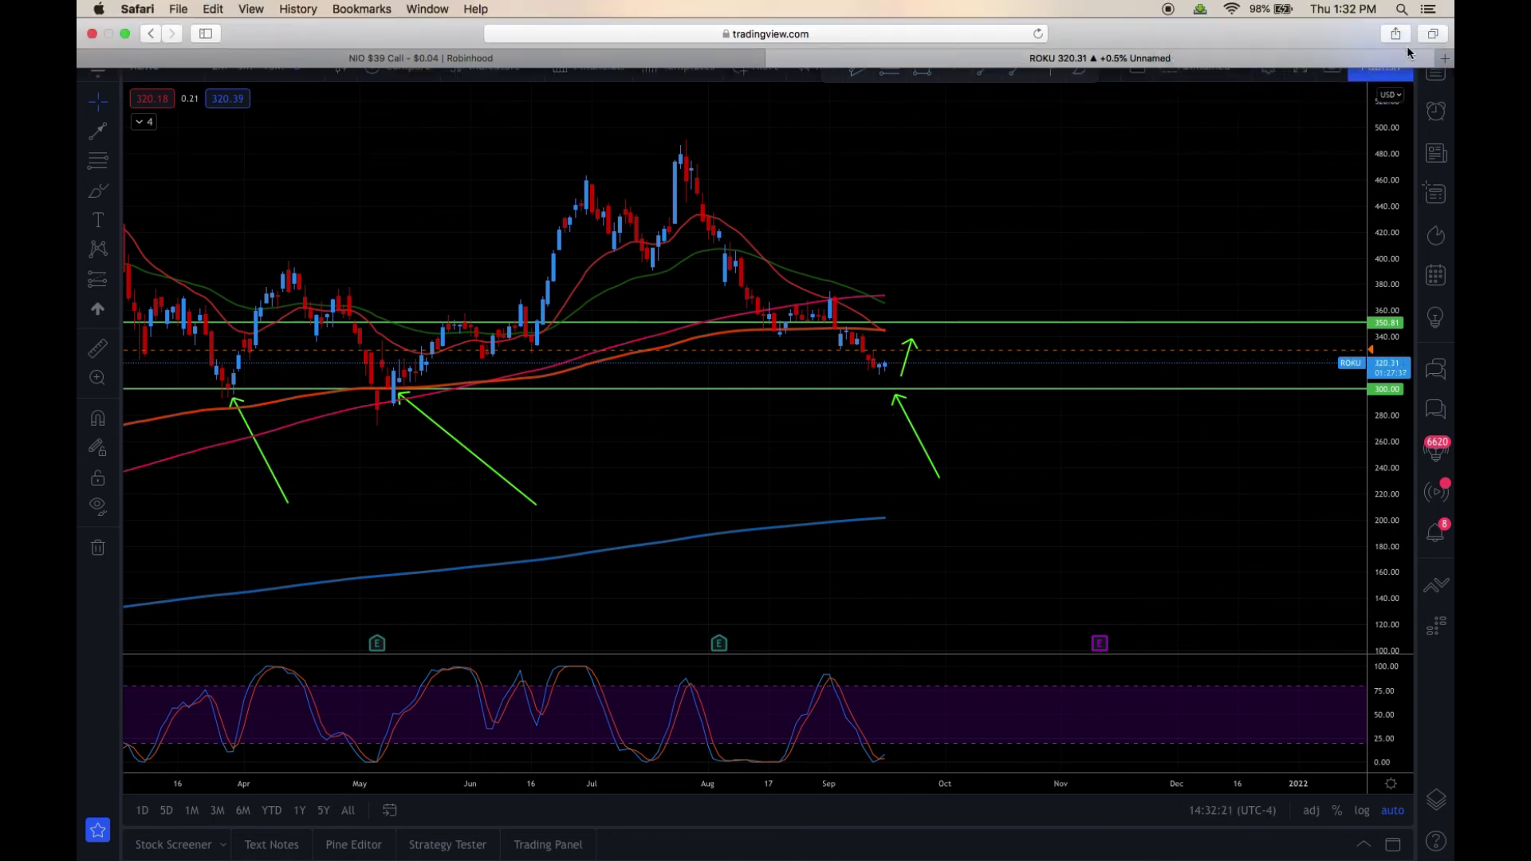